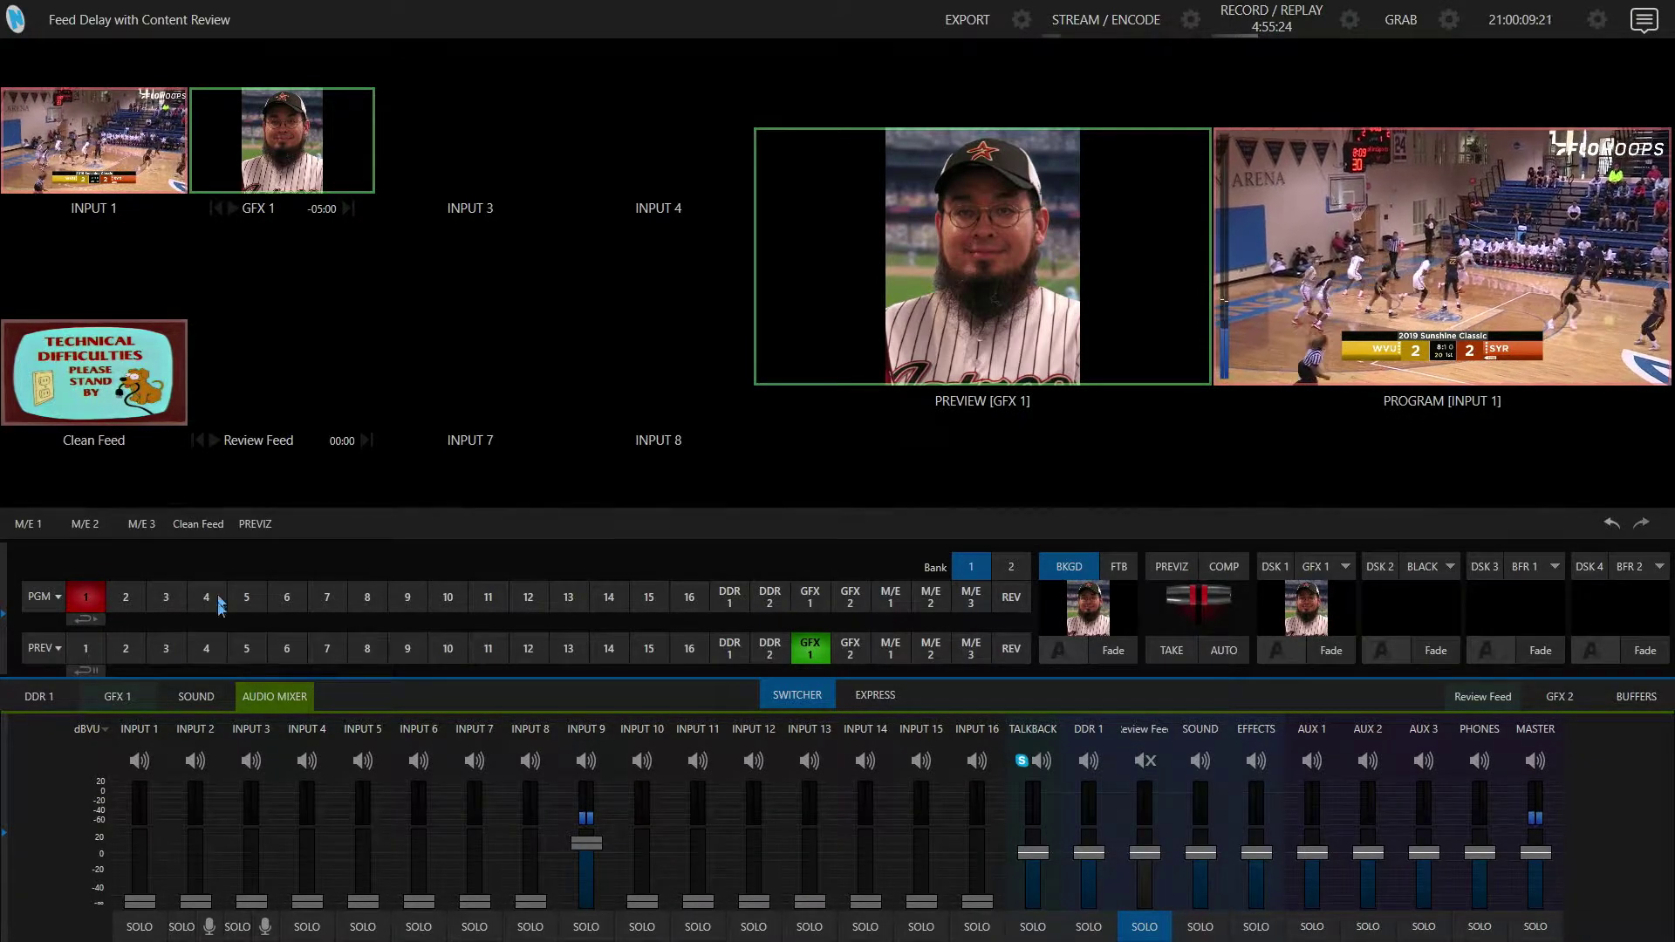
Route INPUT 1's audio channel 3 to Master output 3
{"action": "mouse_move", "coordinate": [188, 732]}
{"action": "left_click", "coordinate": [140, 729]}
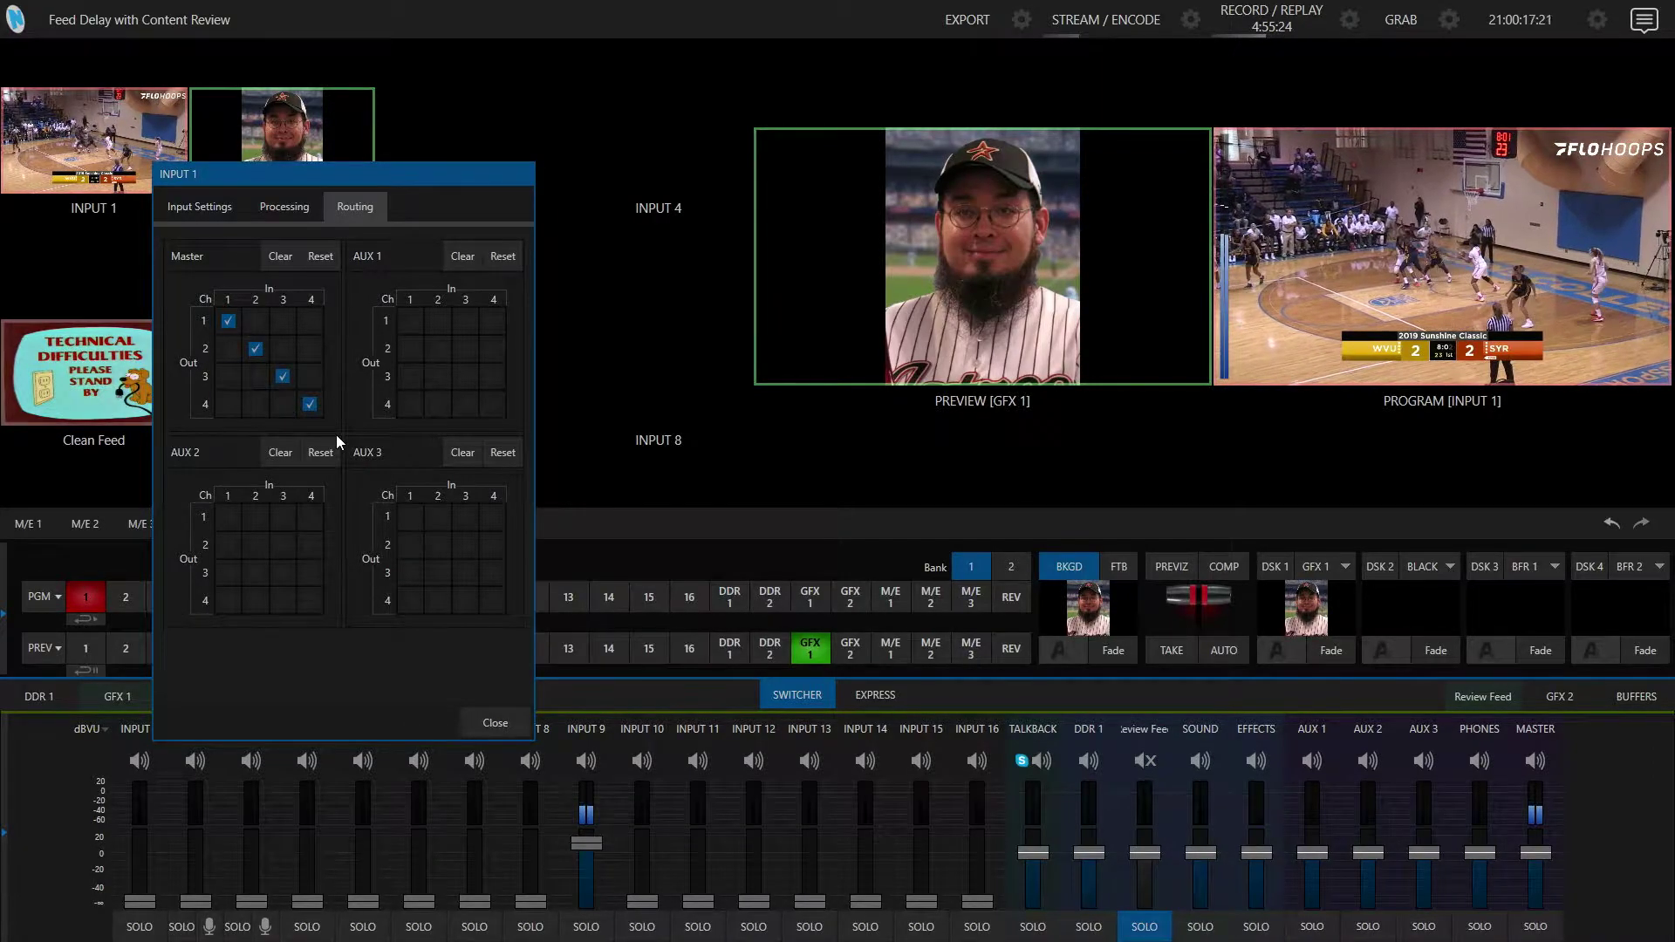
{"action": "left_click", "coordinate": [280, 367]}
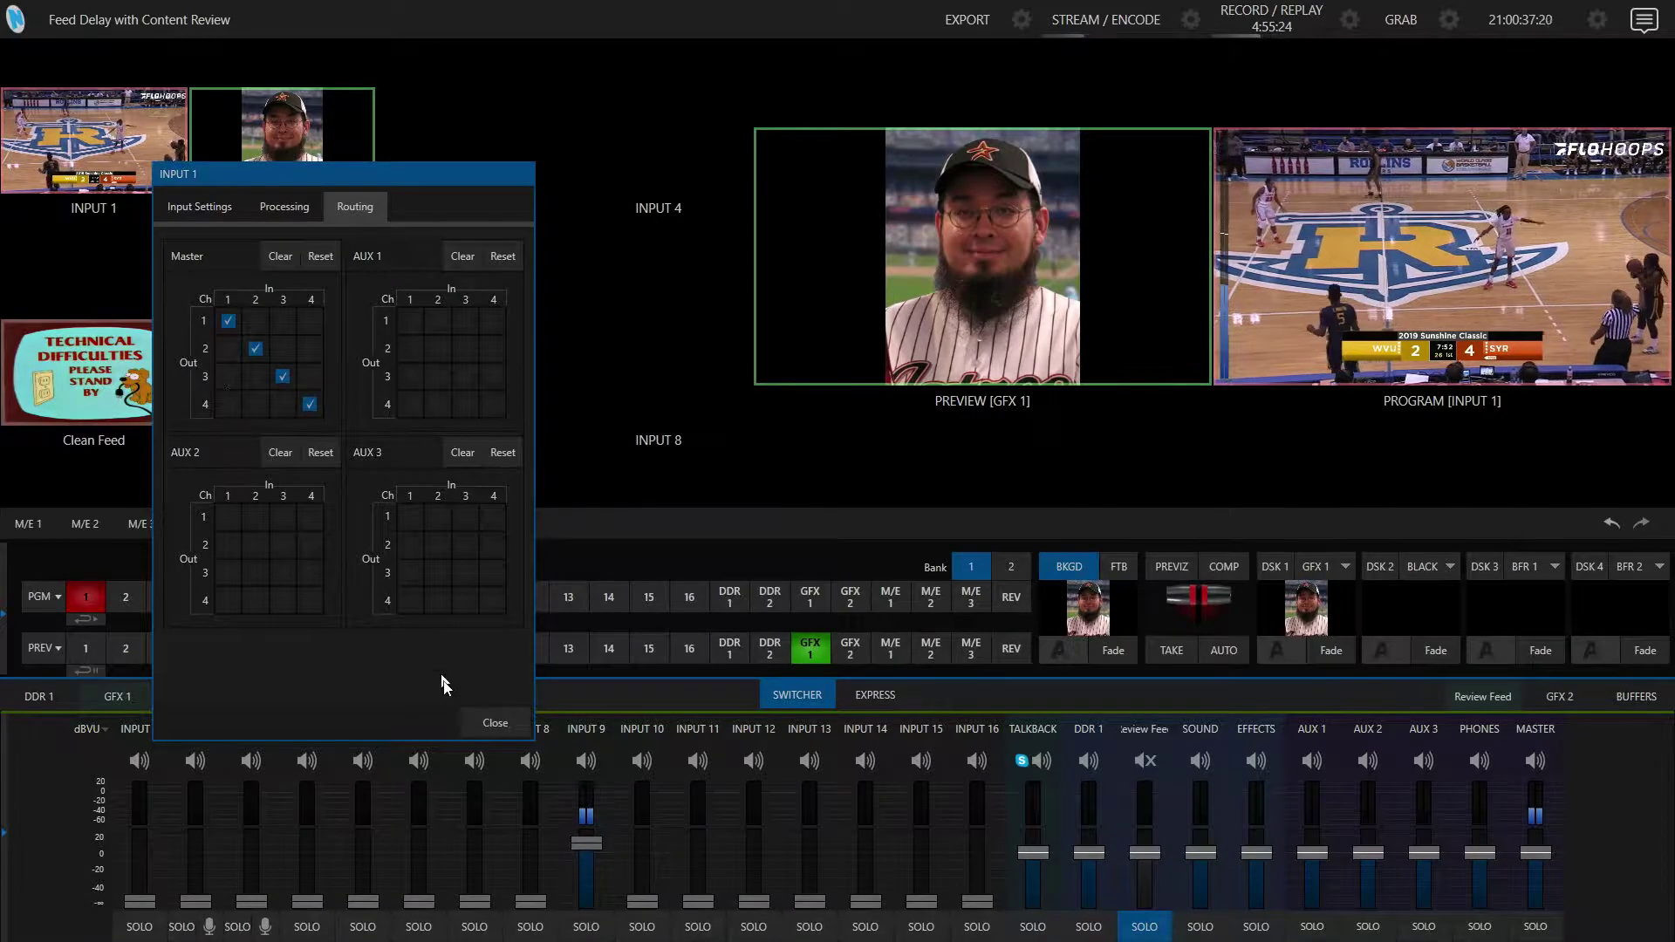
{"action": "left_click", "coordinate": [496, 724]}
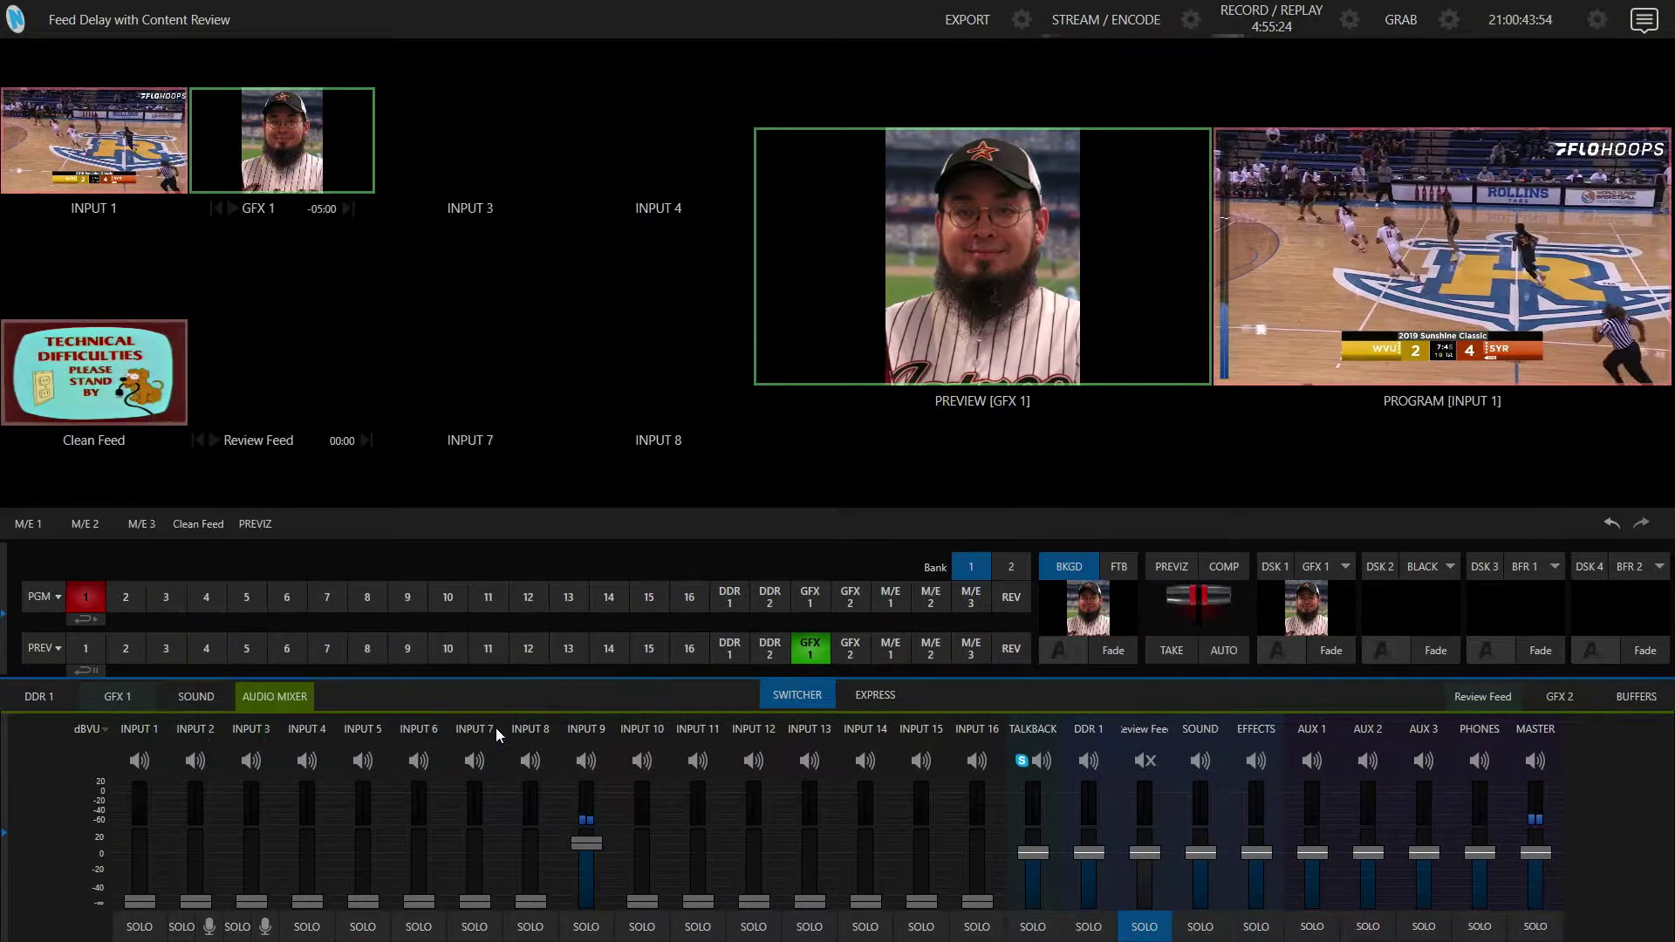
Mute the Review Feed audio
{"action": "left_click", "coordinate": [1145, 726]}
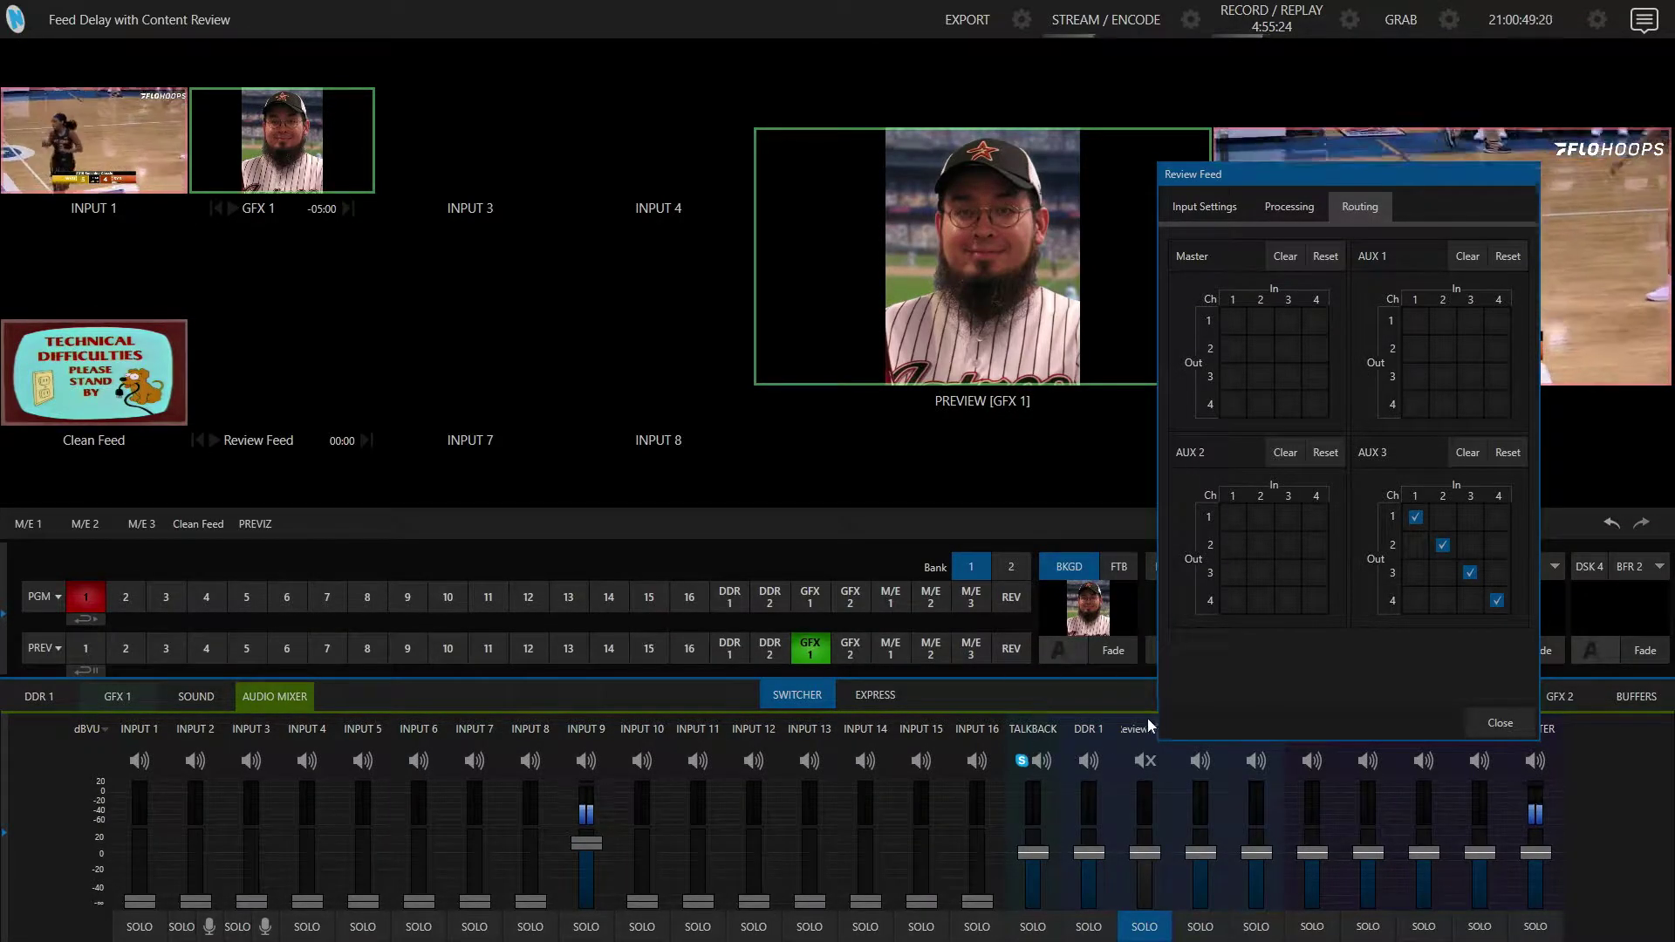
{"action": "left_click", "coordinate": [1145, 759]}
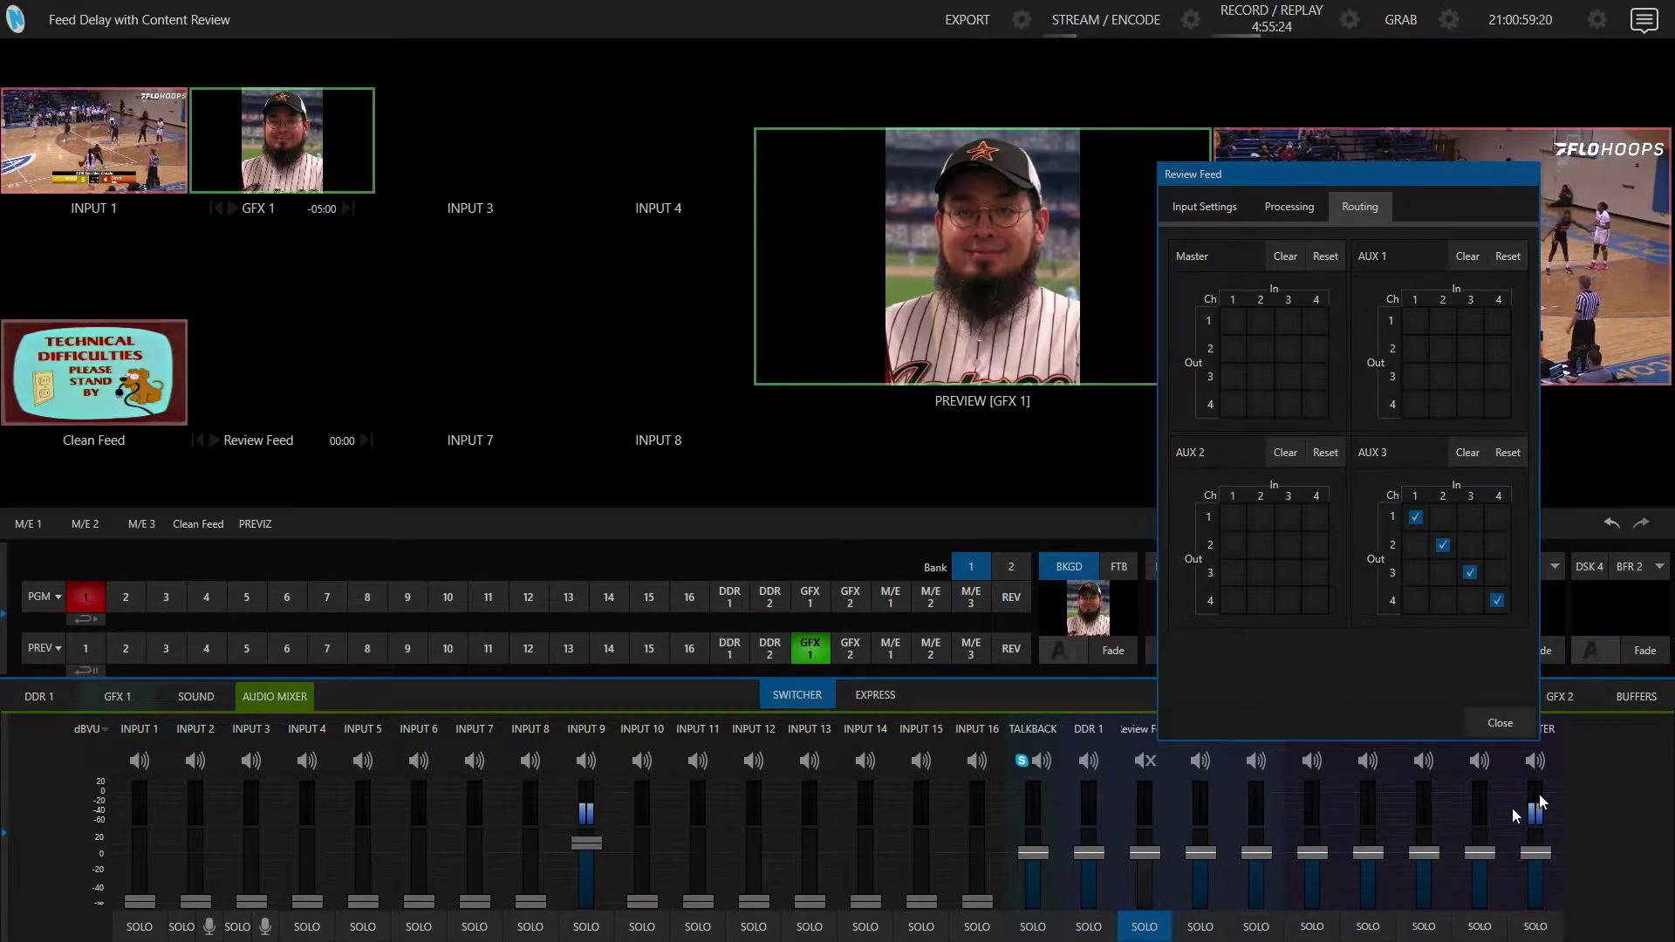
{"action": "left_click", "coordinate": [1497, 724]}
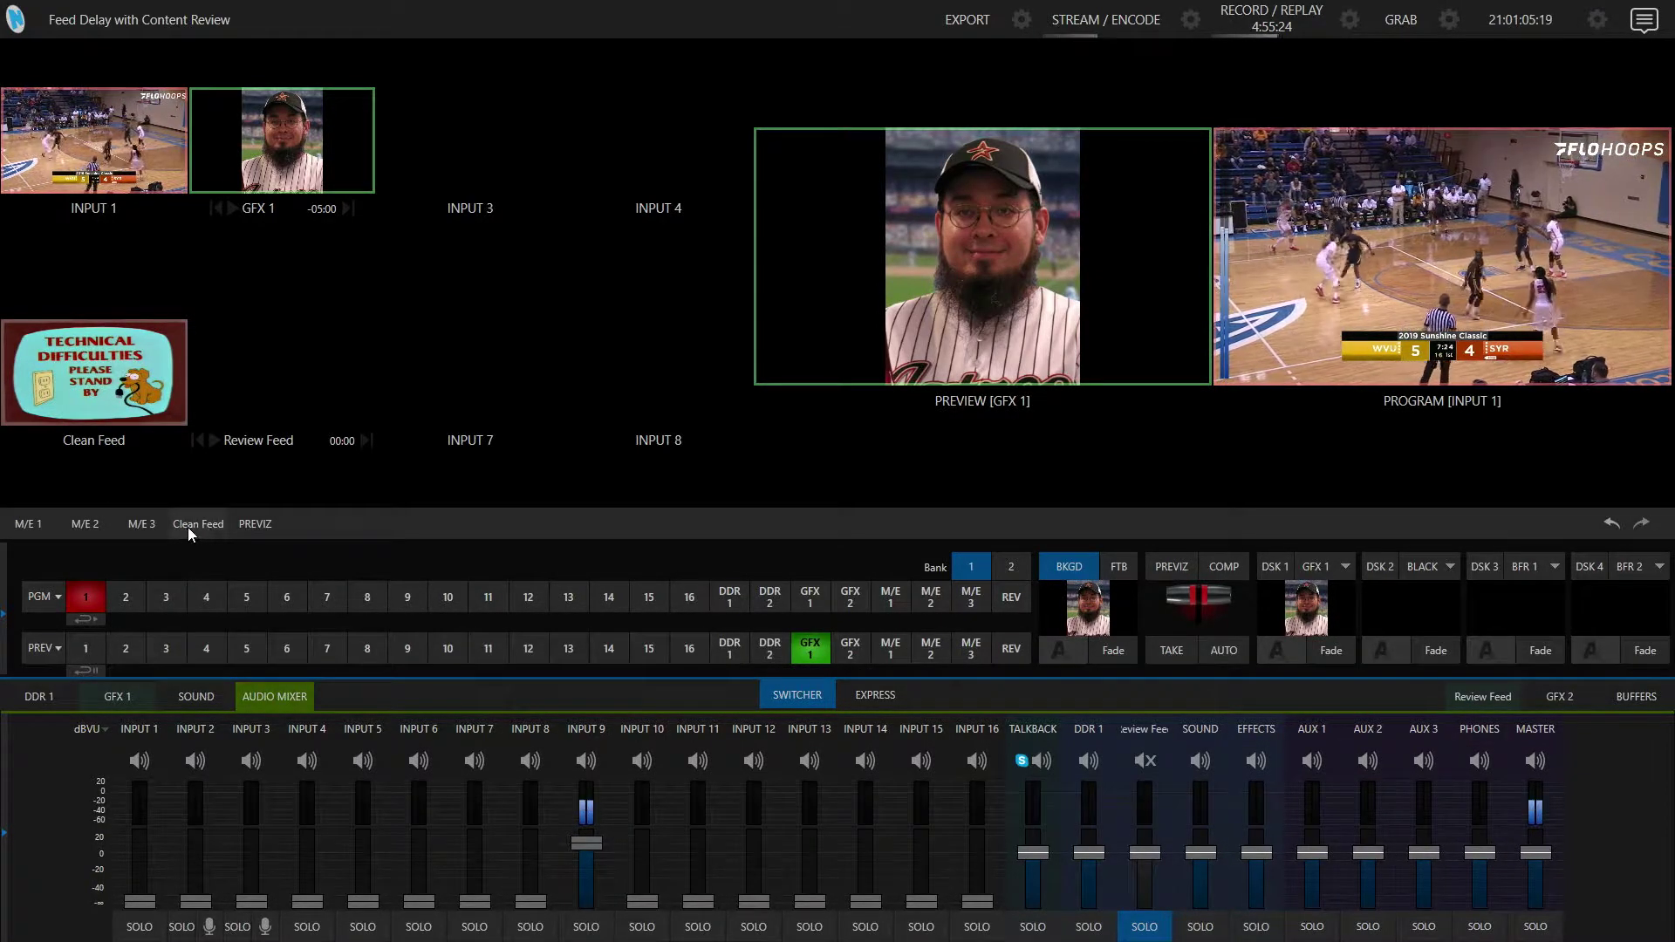
Show the GFX 2 media player clips, then open Output Configuration
{"action": "left_click", "coordinate": [1554, 703]}
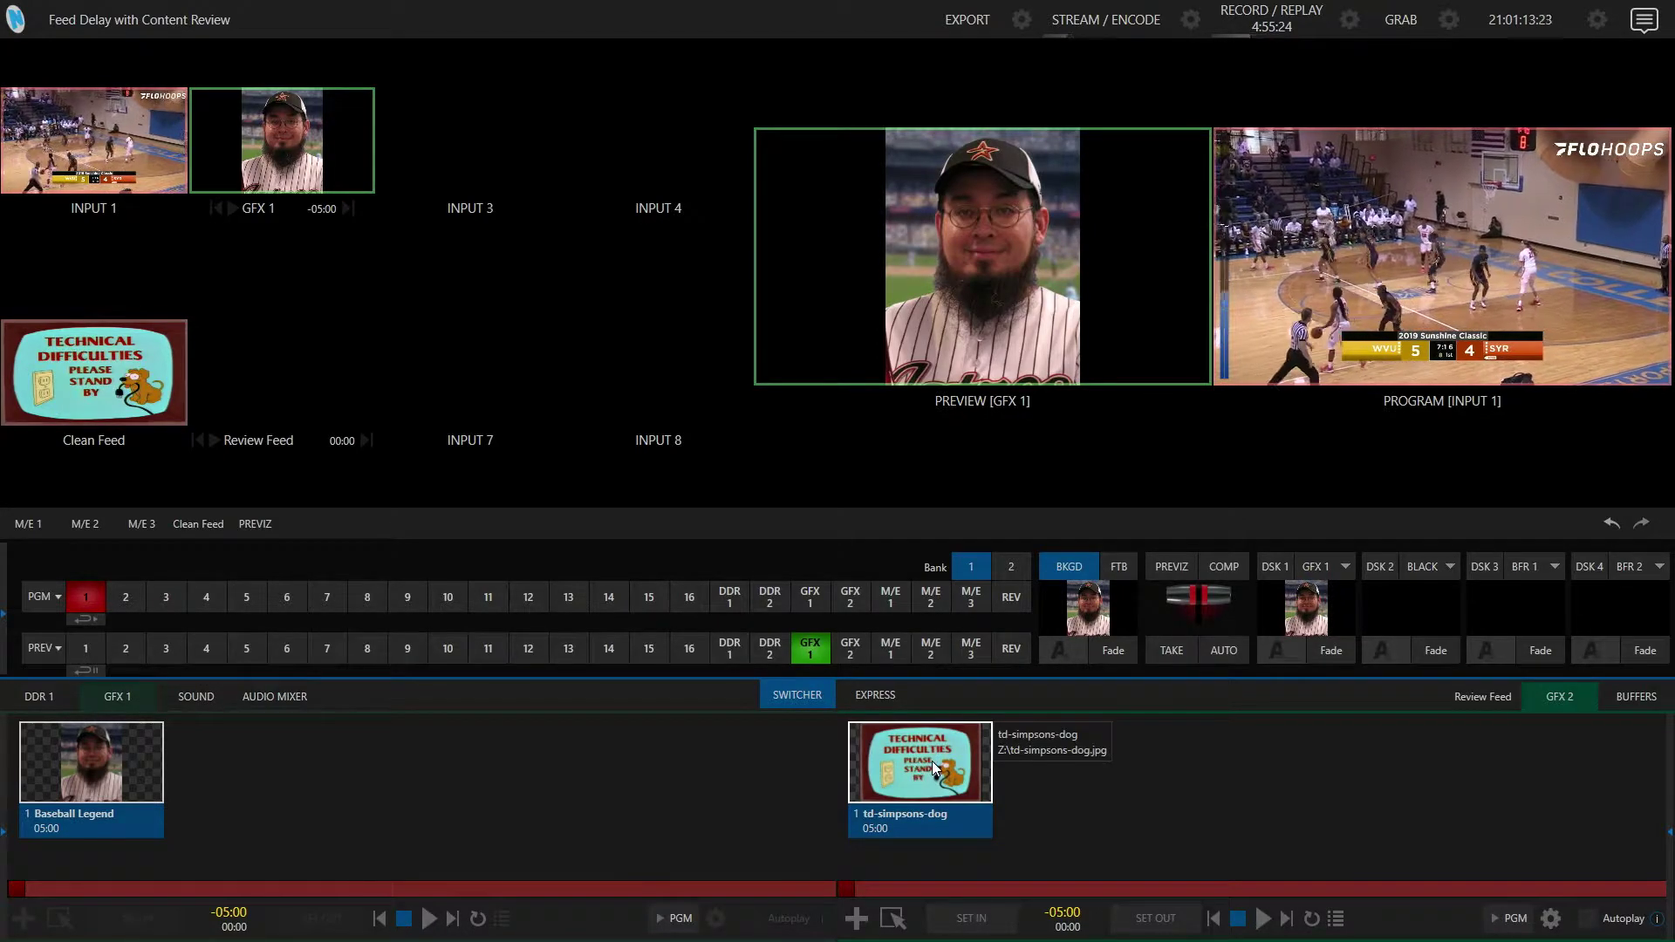
{"action": "mouse_move", "coordinate": [1645, 808]}
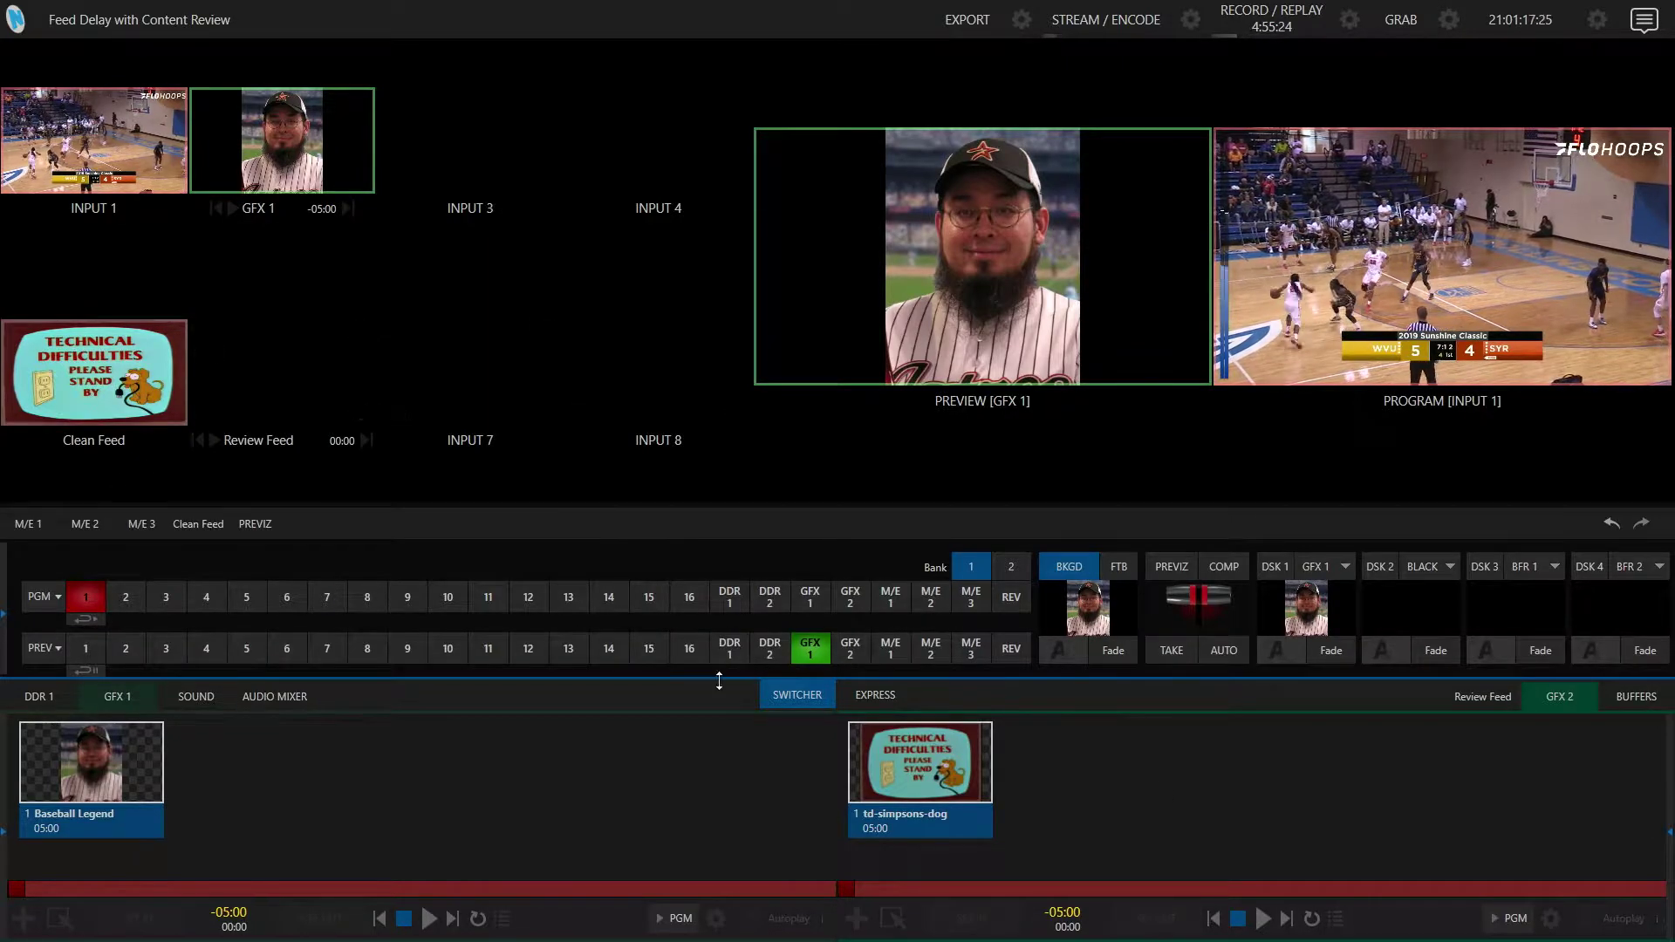
{"action": "mouse_move", "coordinate": [256, 19]}
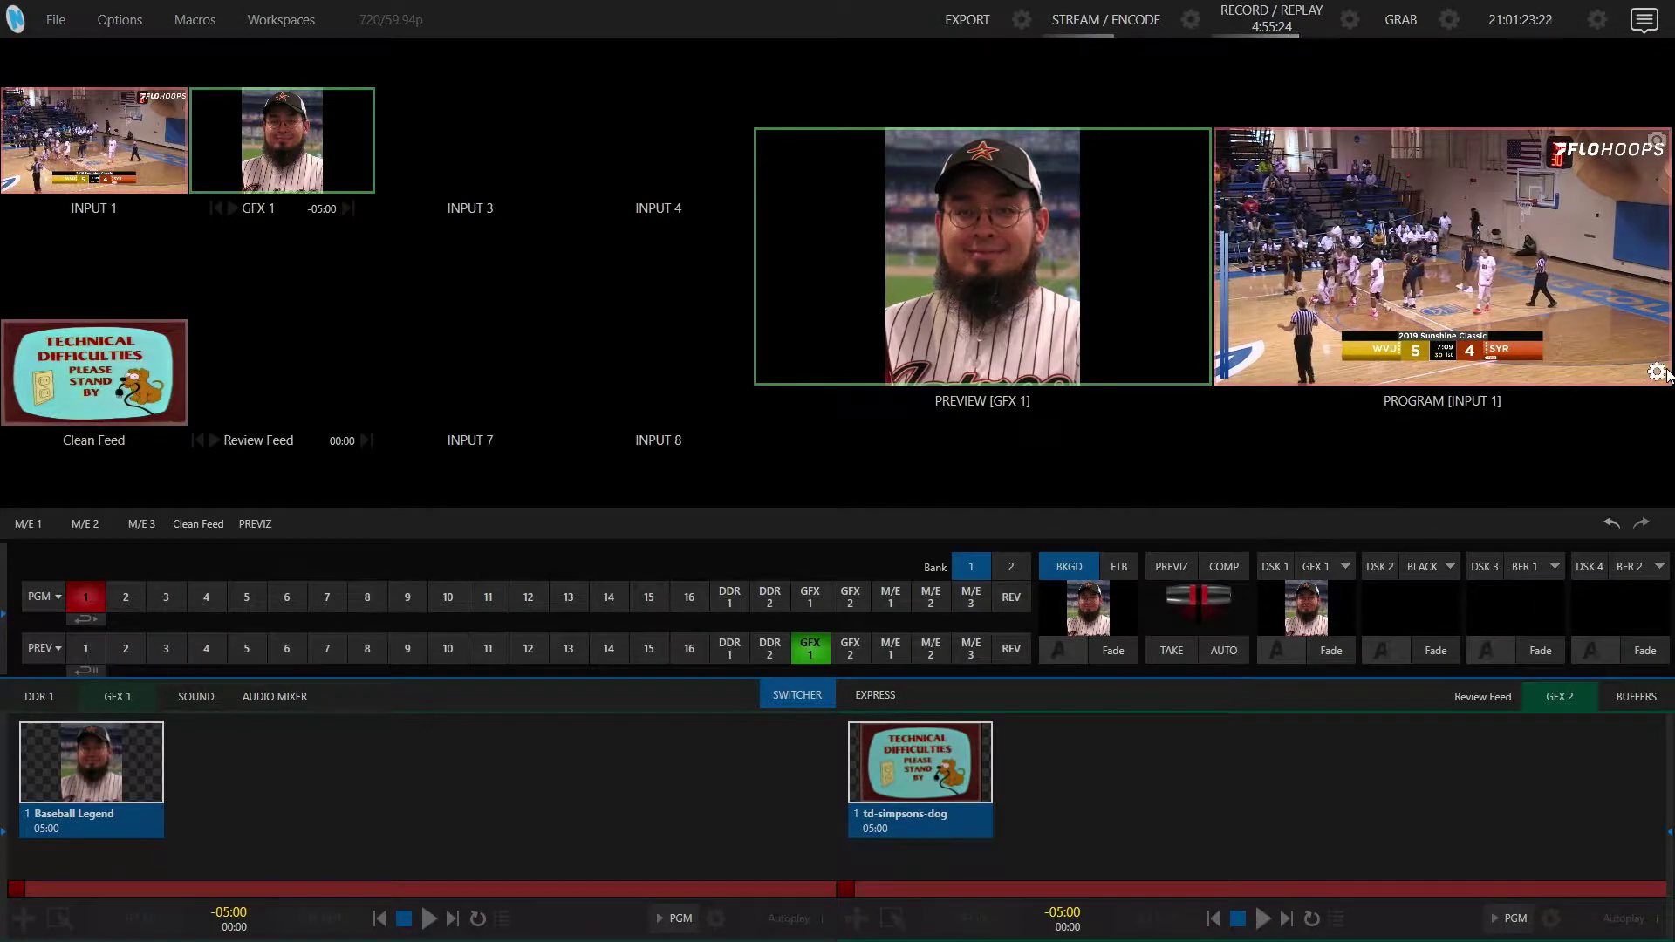
{"action": "left_click", "coordinate": [1660, 373]}
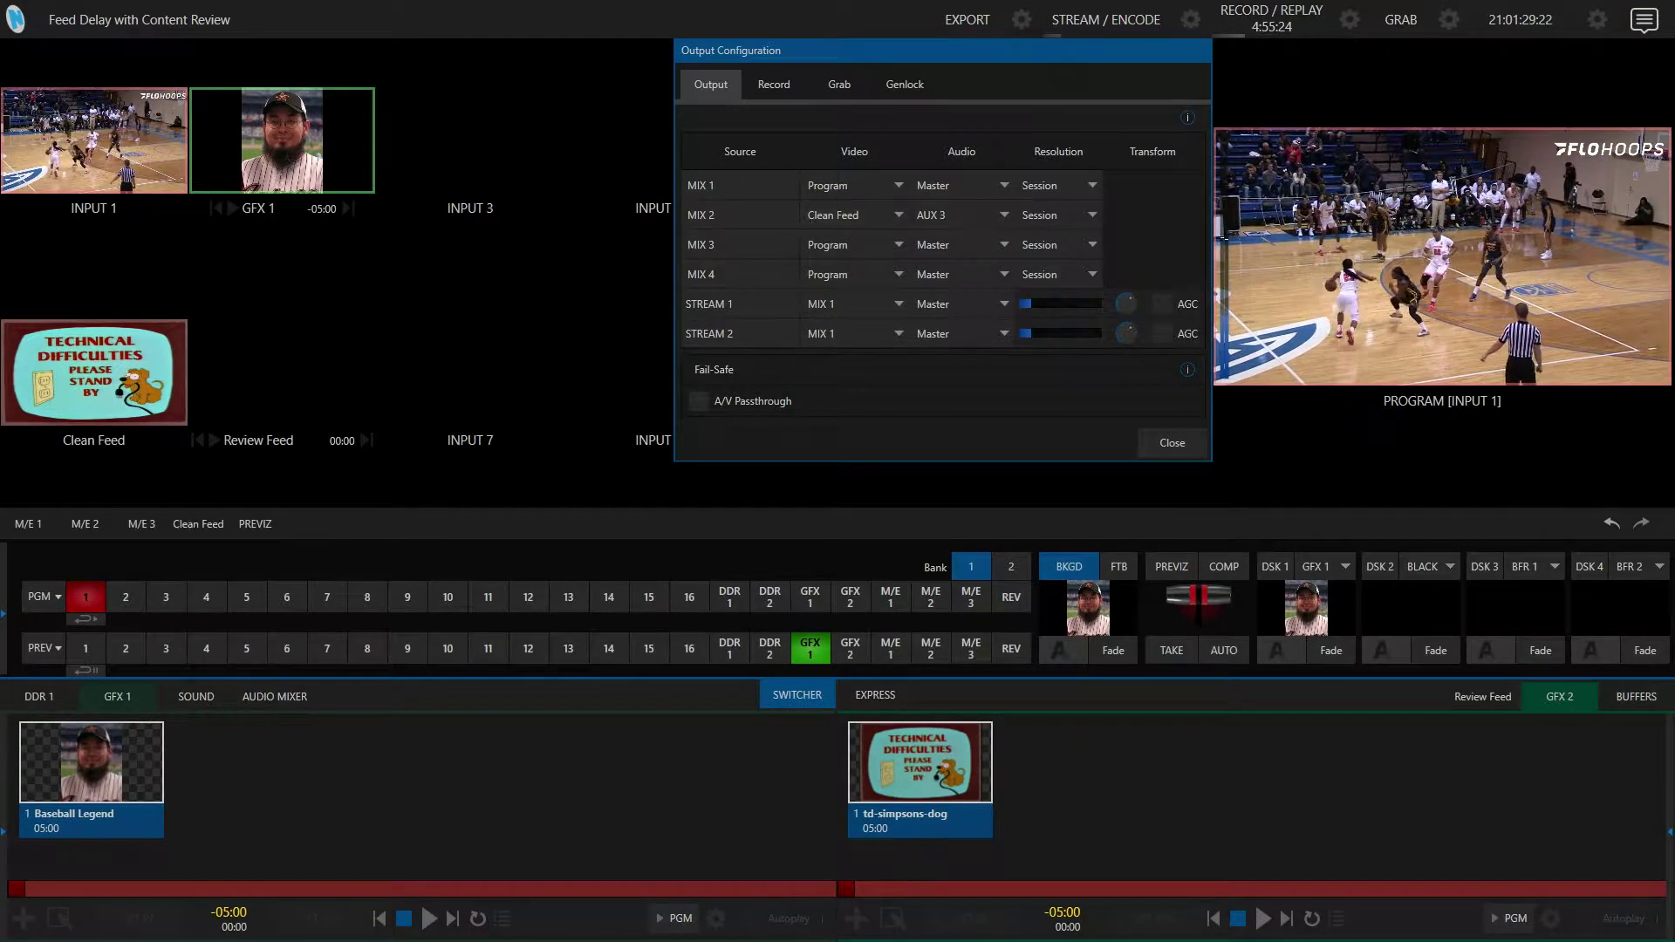
{"action": "left_click", "coordinate": [851, 217]}
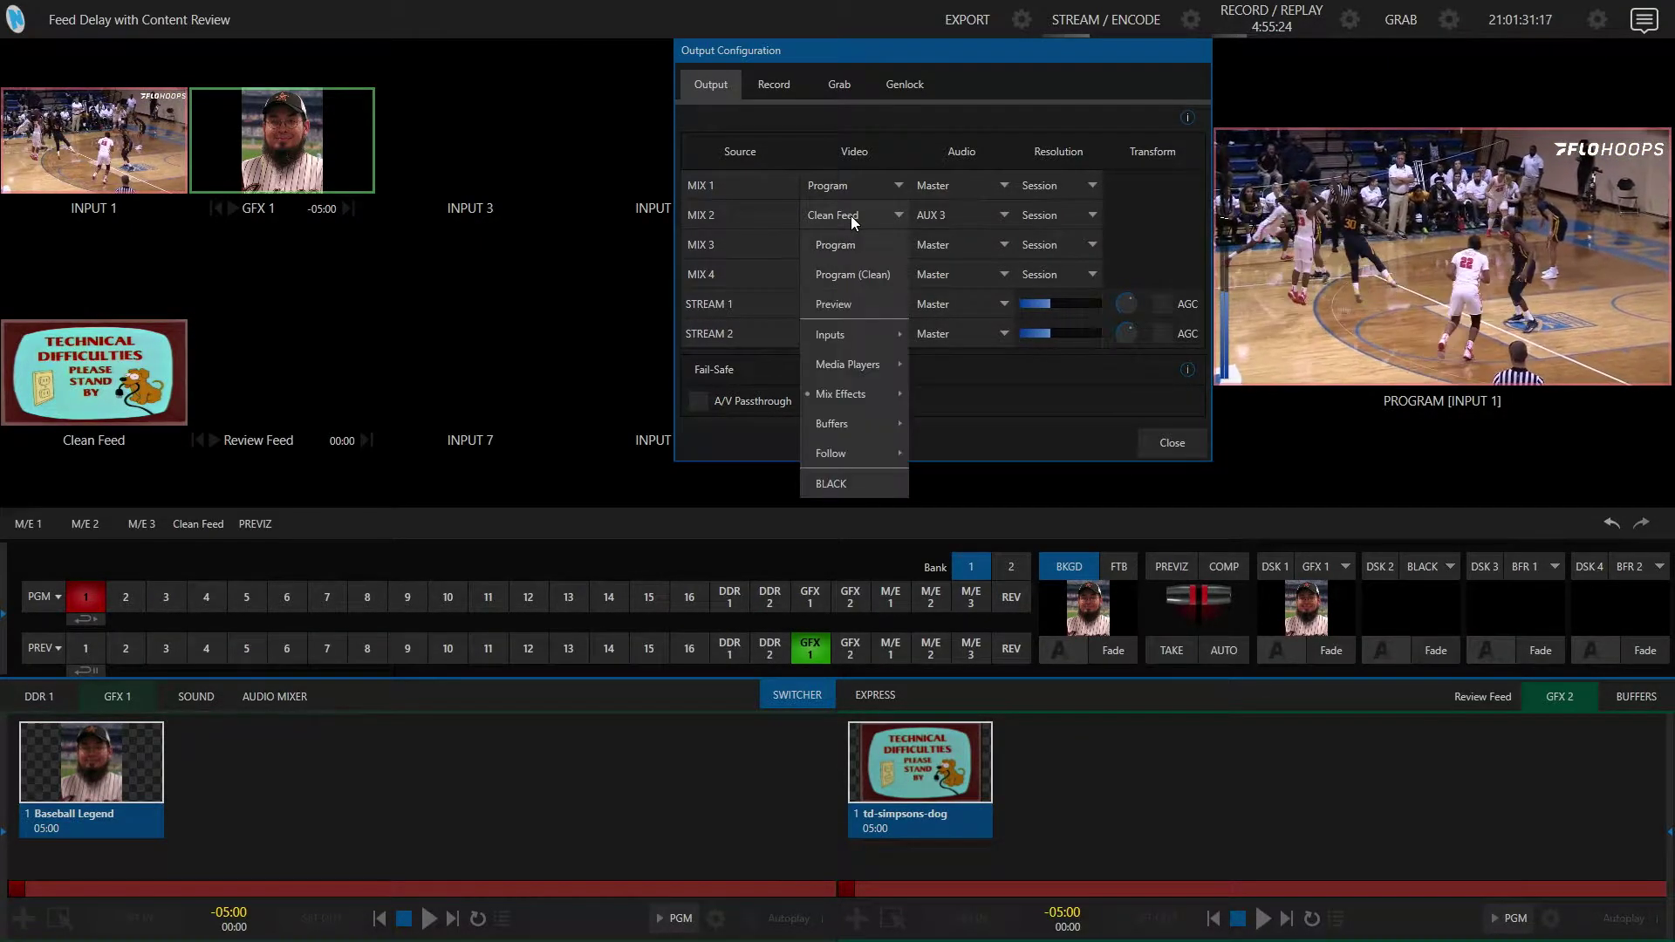
{"action": "mouse_move", "coordinate": [861, 394]}
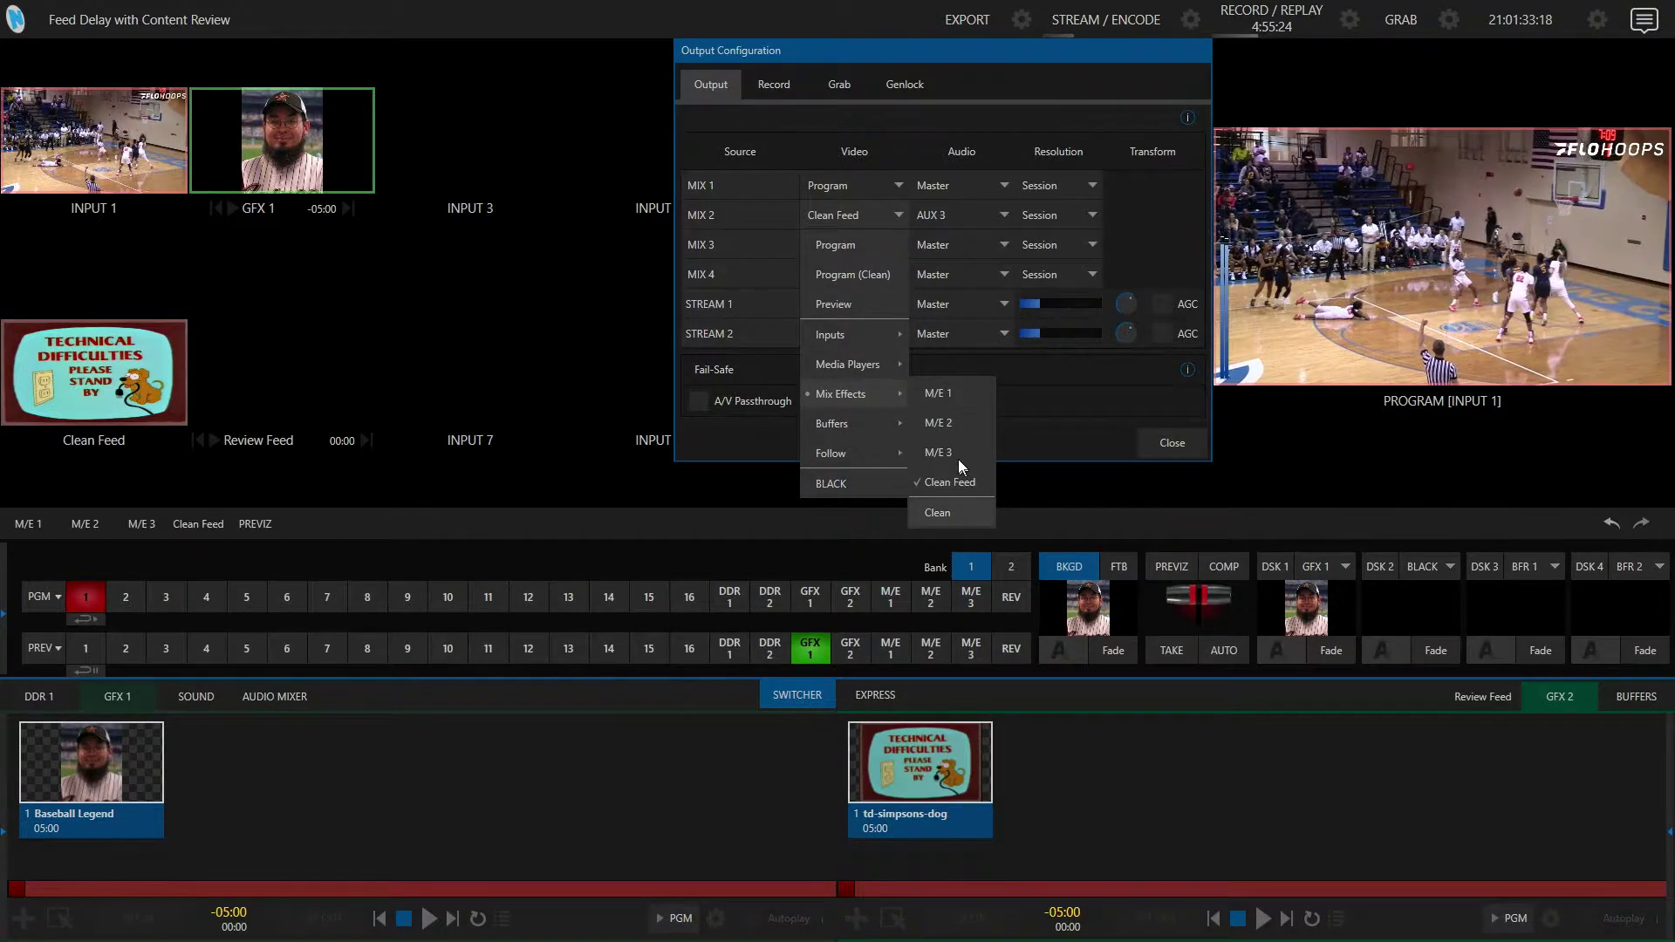
{"action": "left_click", "coordinate": [1019, 394]}
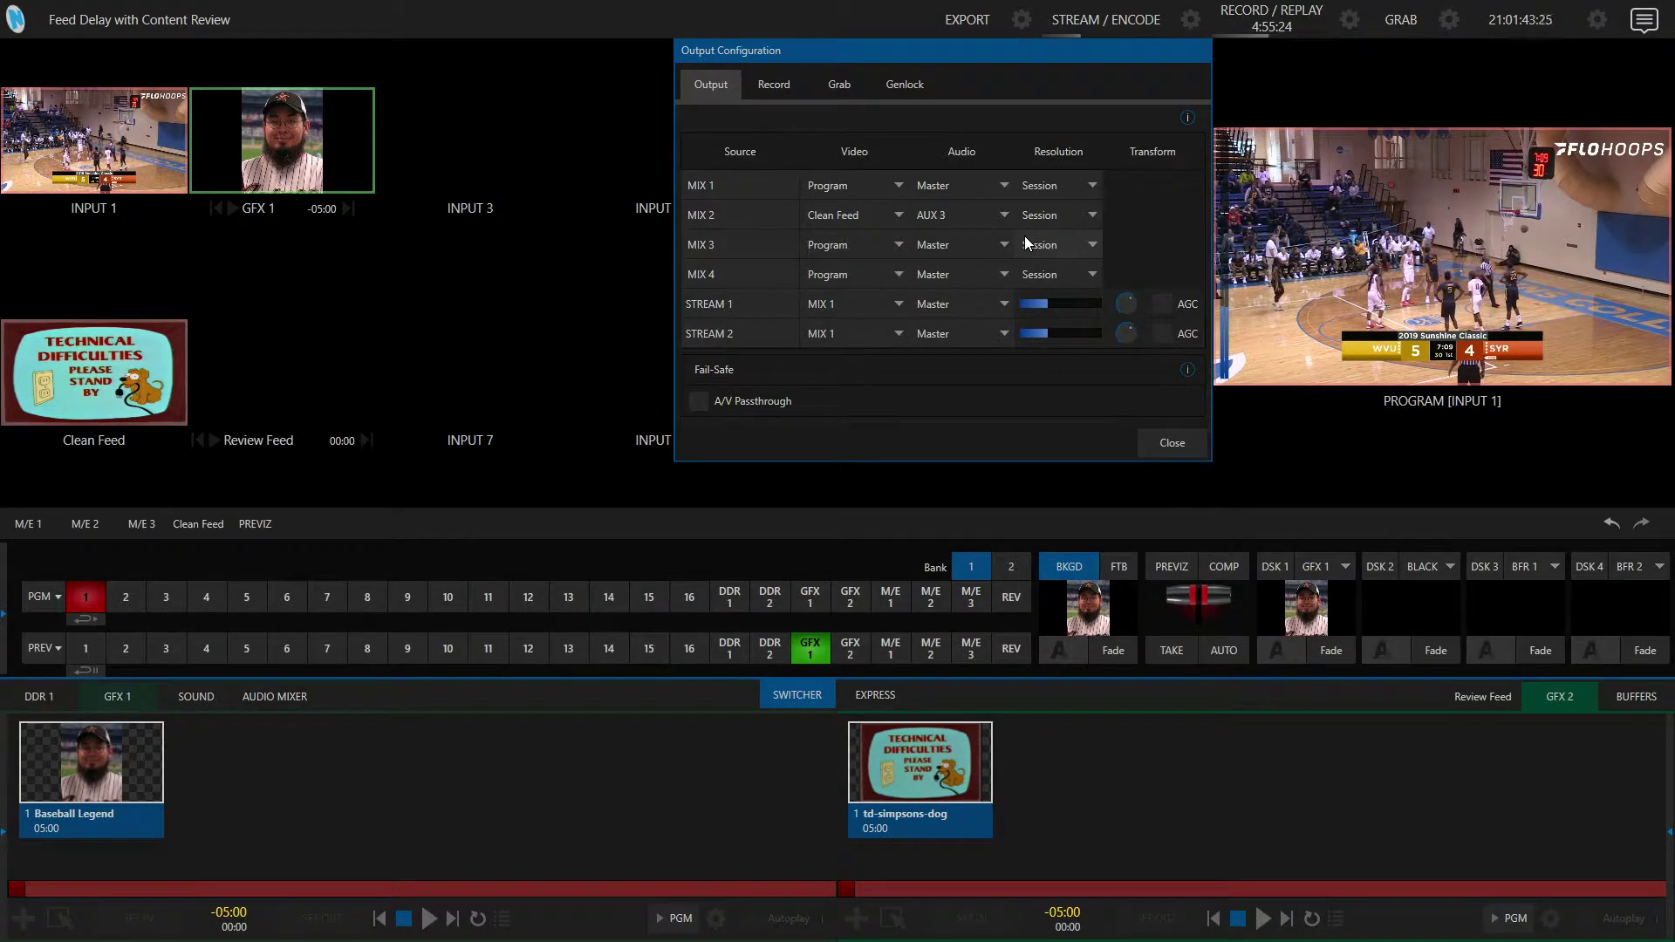
{"action": "left_click", "coordinate": [1202, 445]}
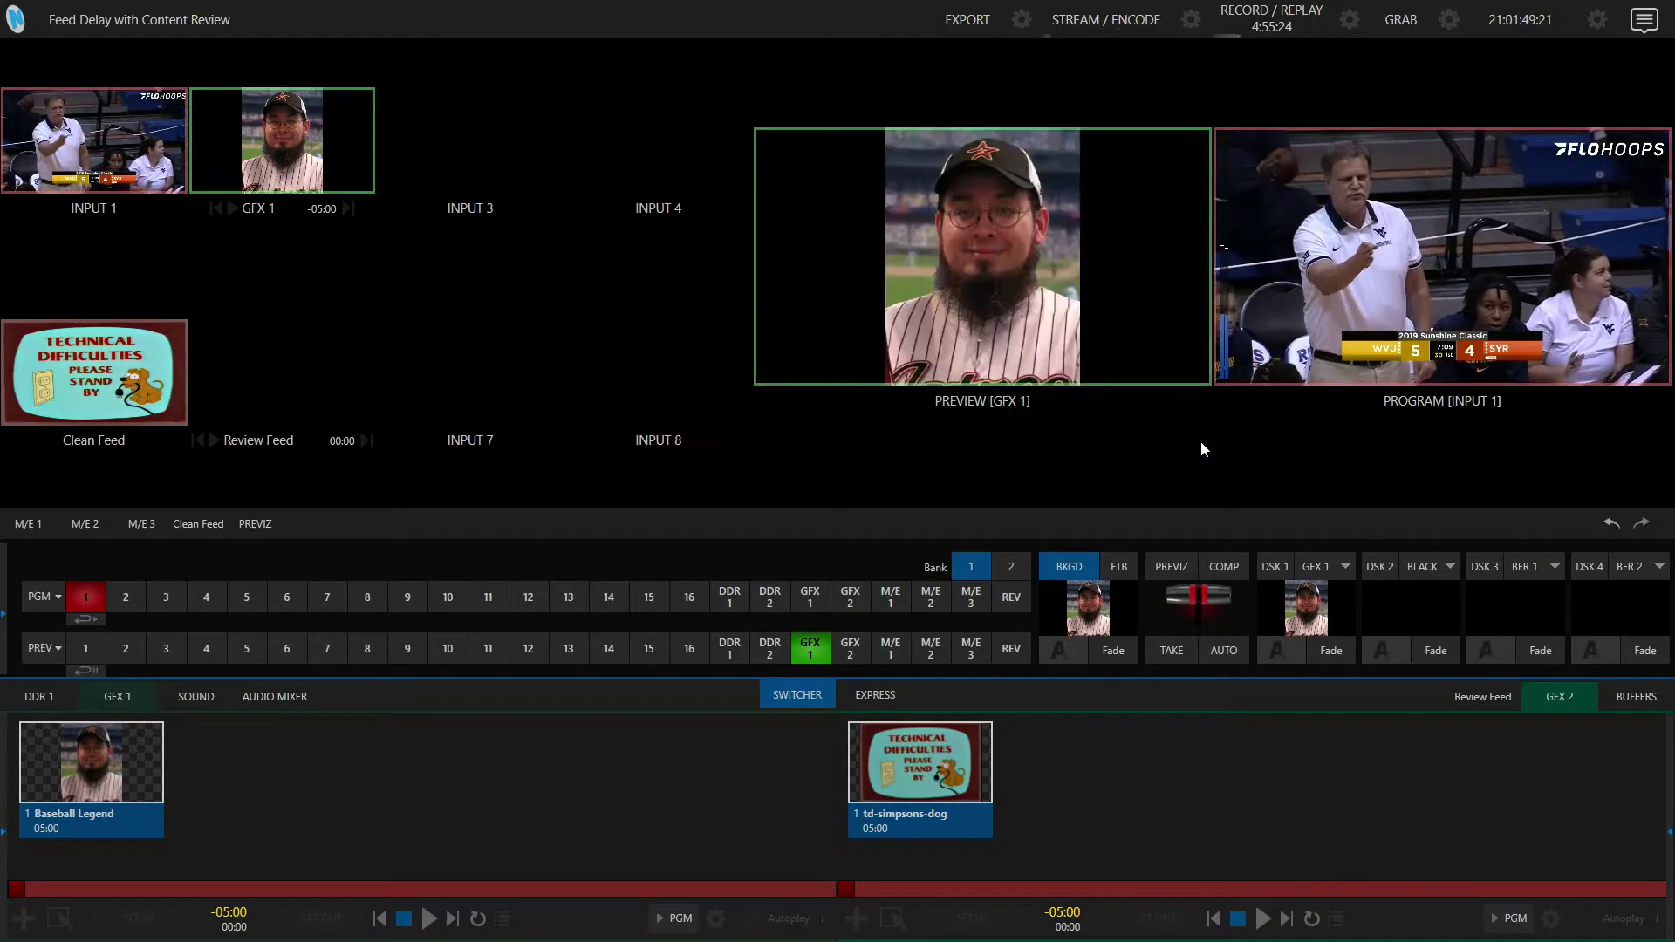
{"action": "mouse_move", "coordinate": [284, 416]}
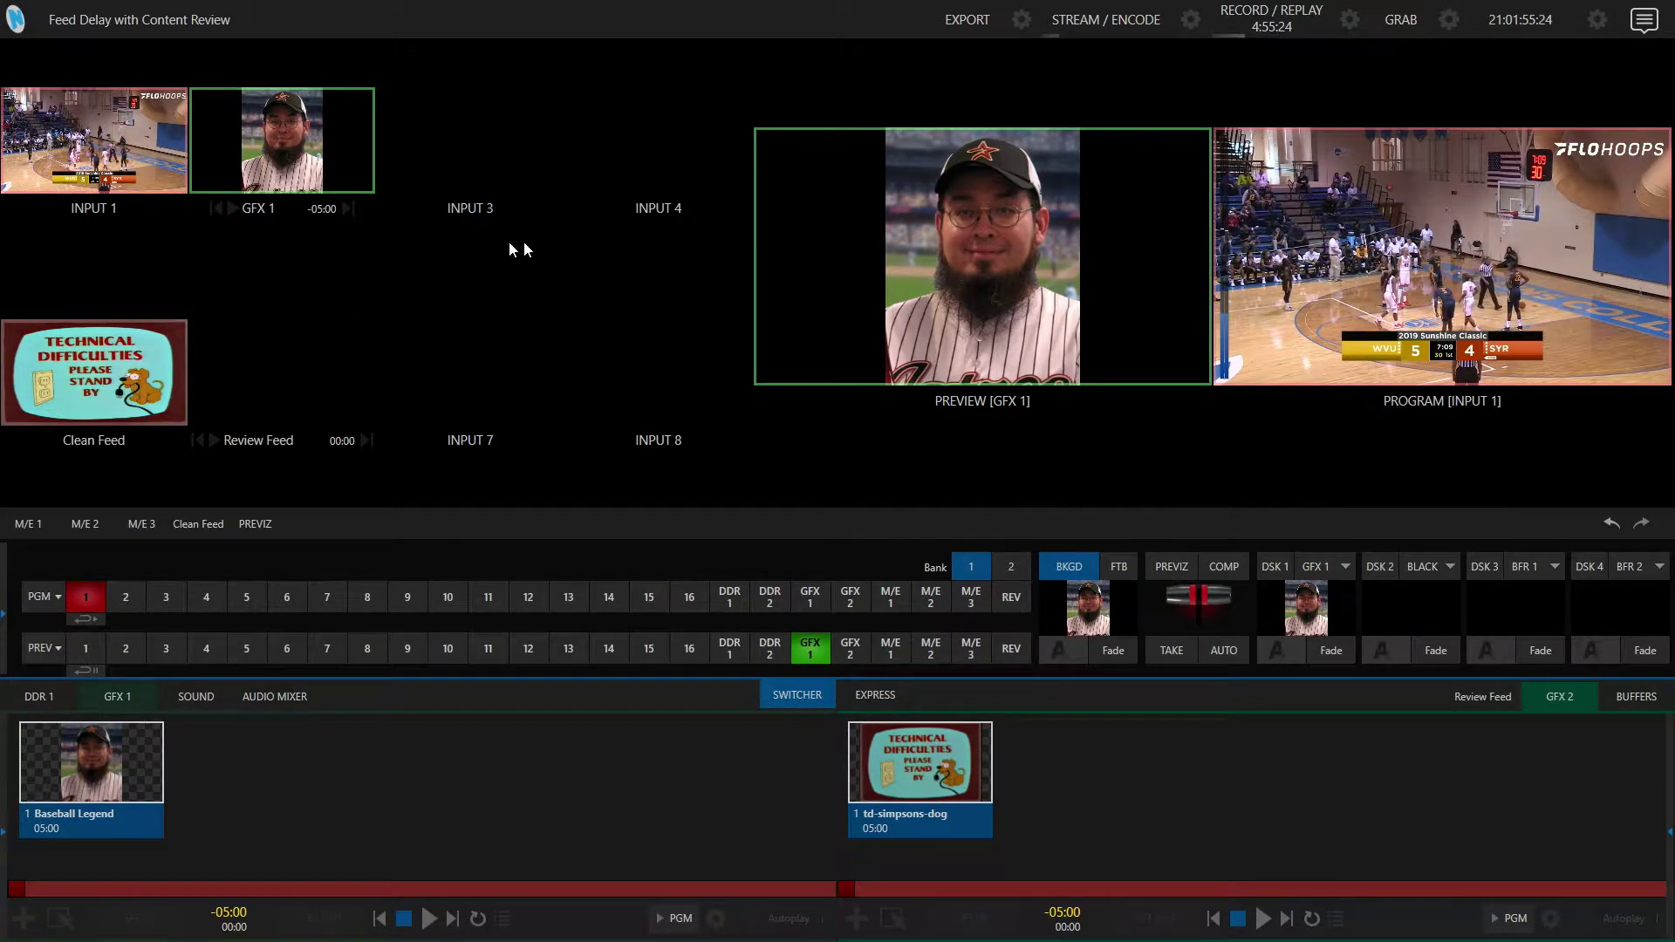
{"action": "left_click", "coordinate": [119, 19]}
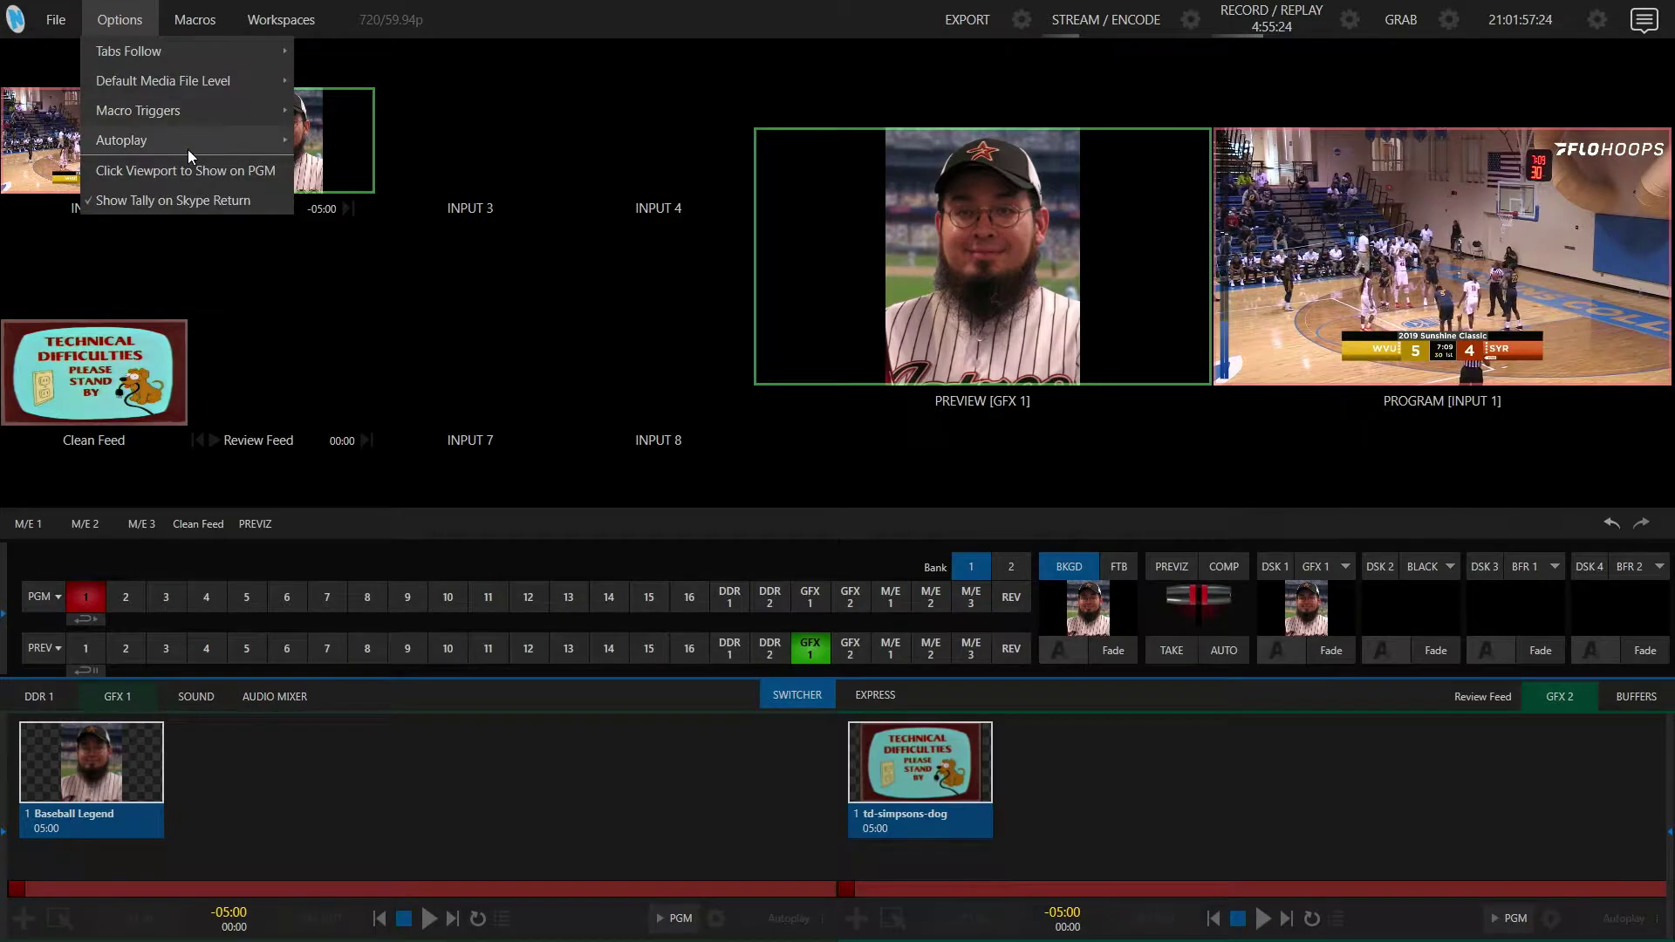
{"action": "mouse_move", "coordinate": [191, 147]}
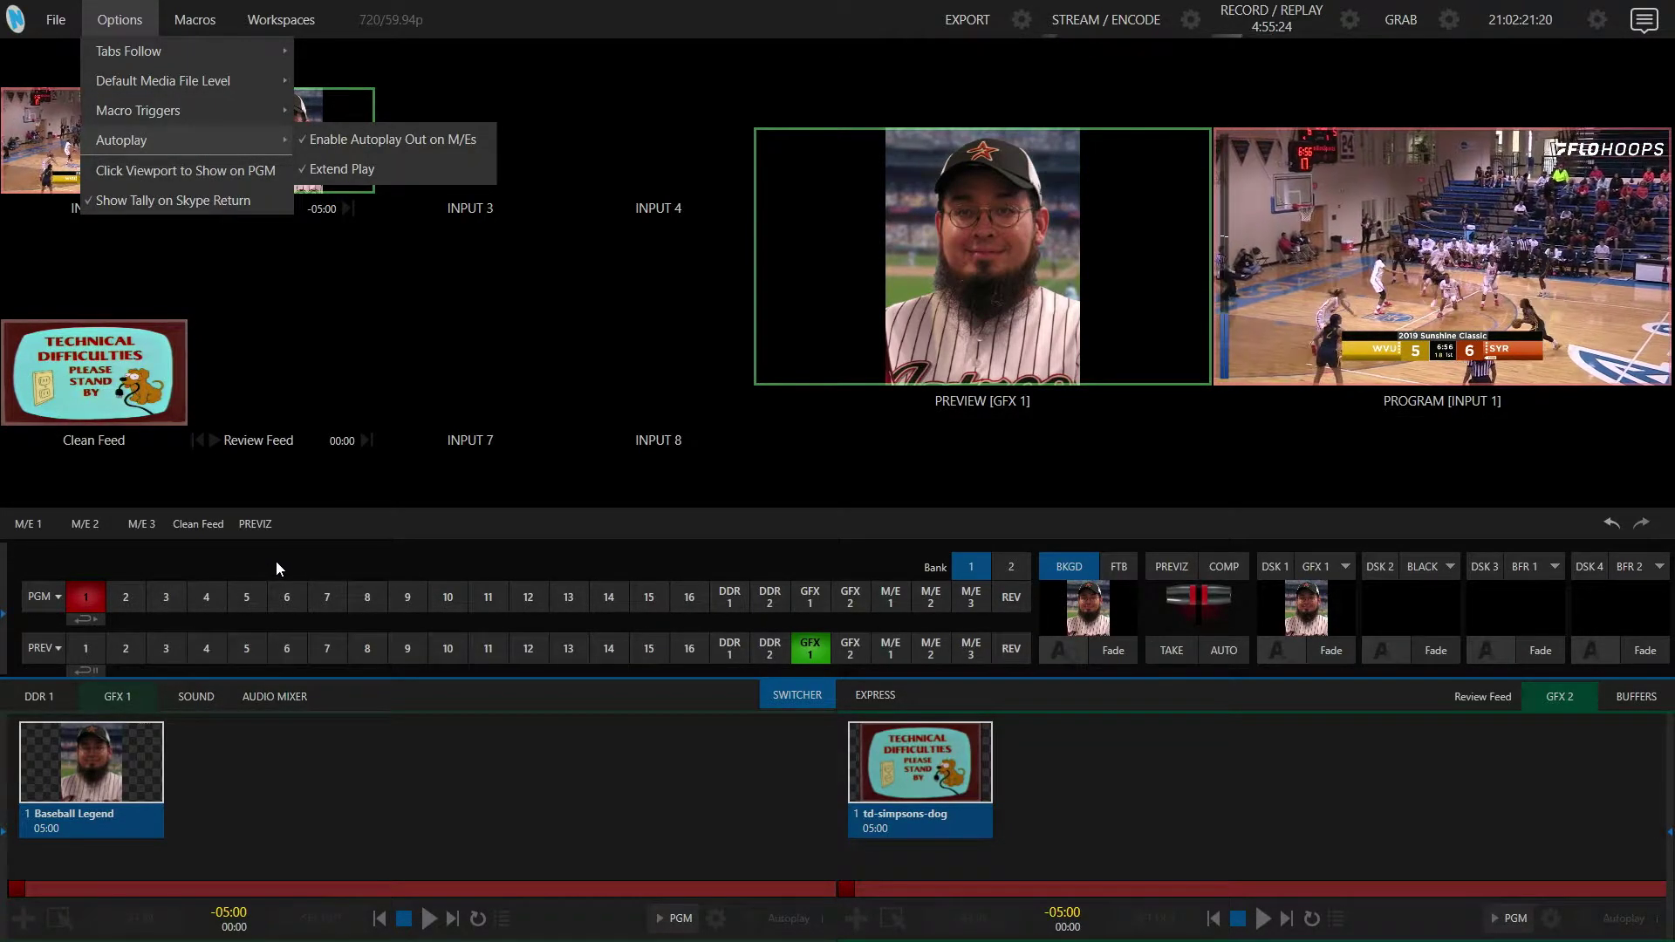
{"action": "left_click", "coordinate": [1220, 811]}
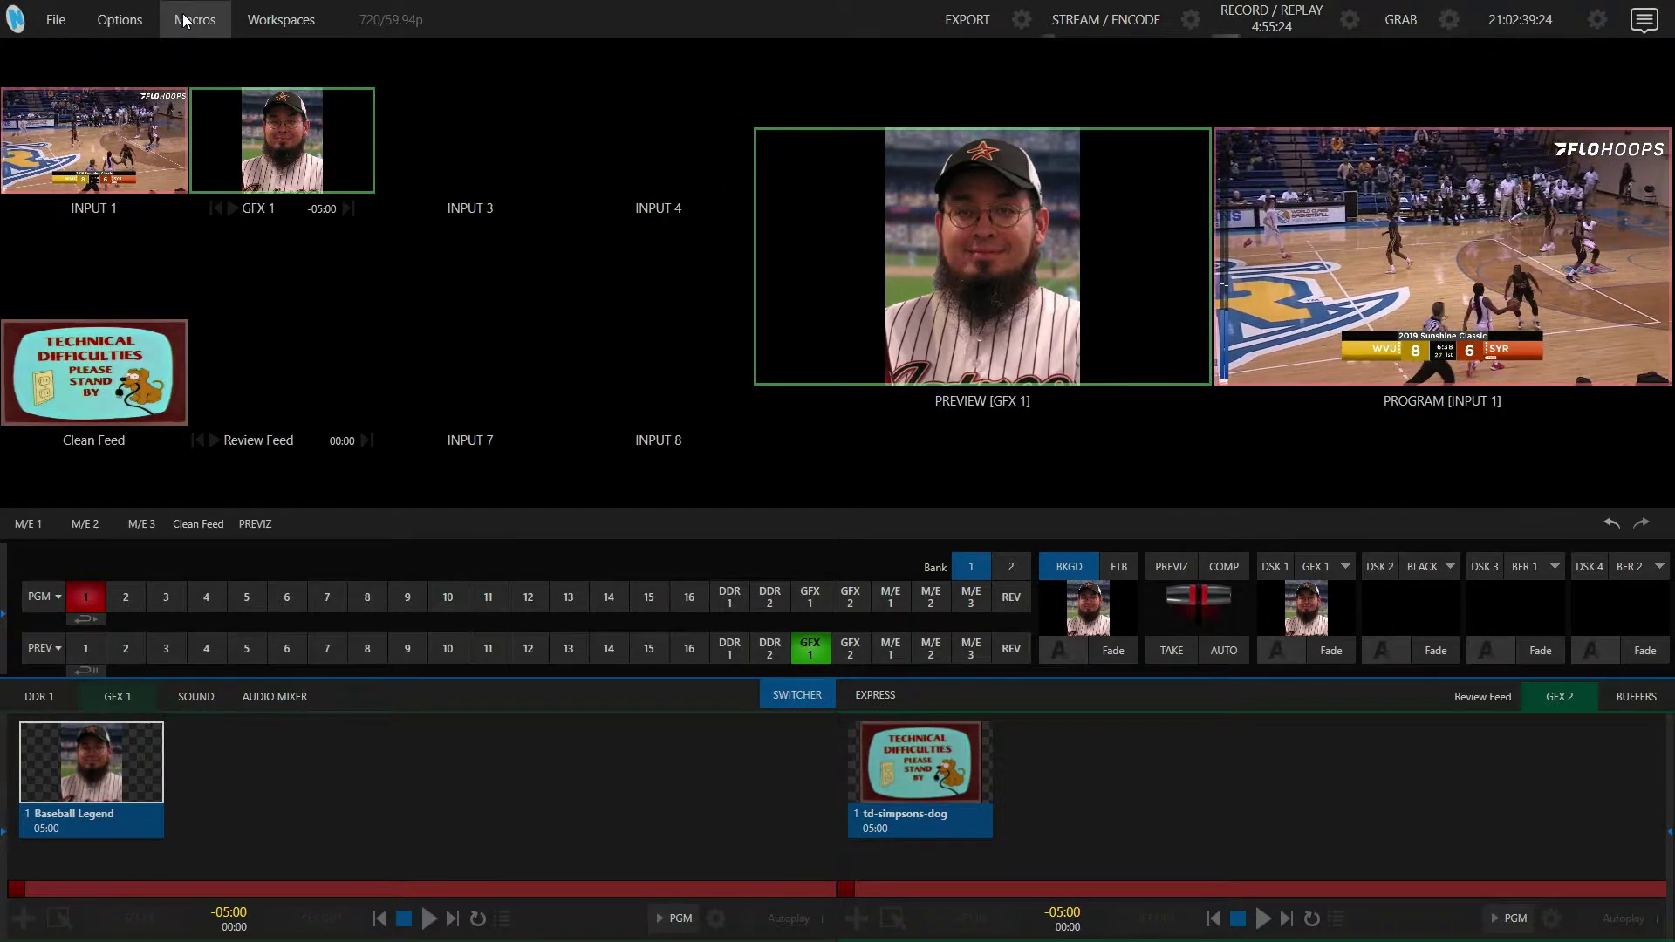
{"action": "left_click", "coordinate": [194, 19]}
Open the Start Delay macro in the Macro Editor and scroll to its first steps
{"action": "left_click", "coordinate": [201, 287]}
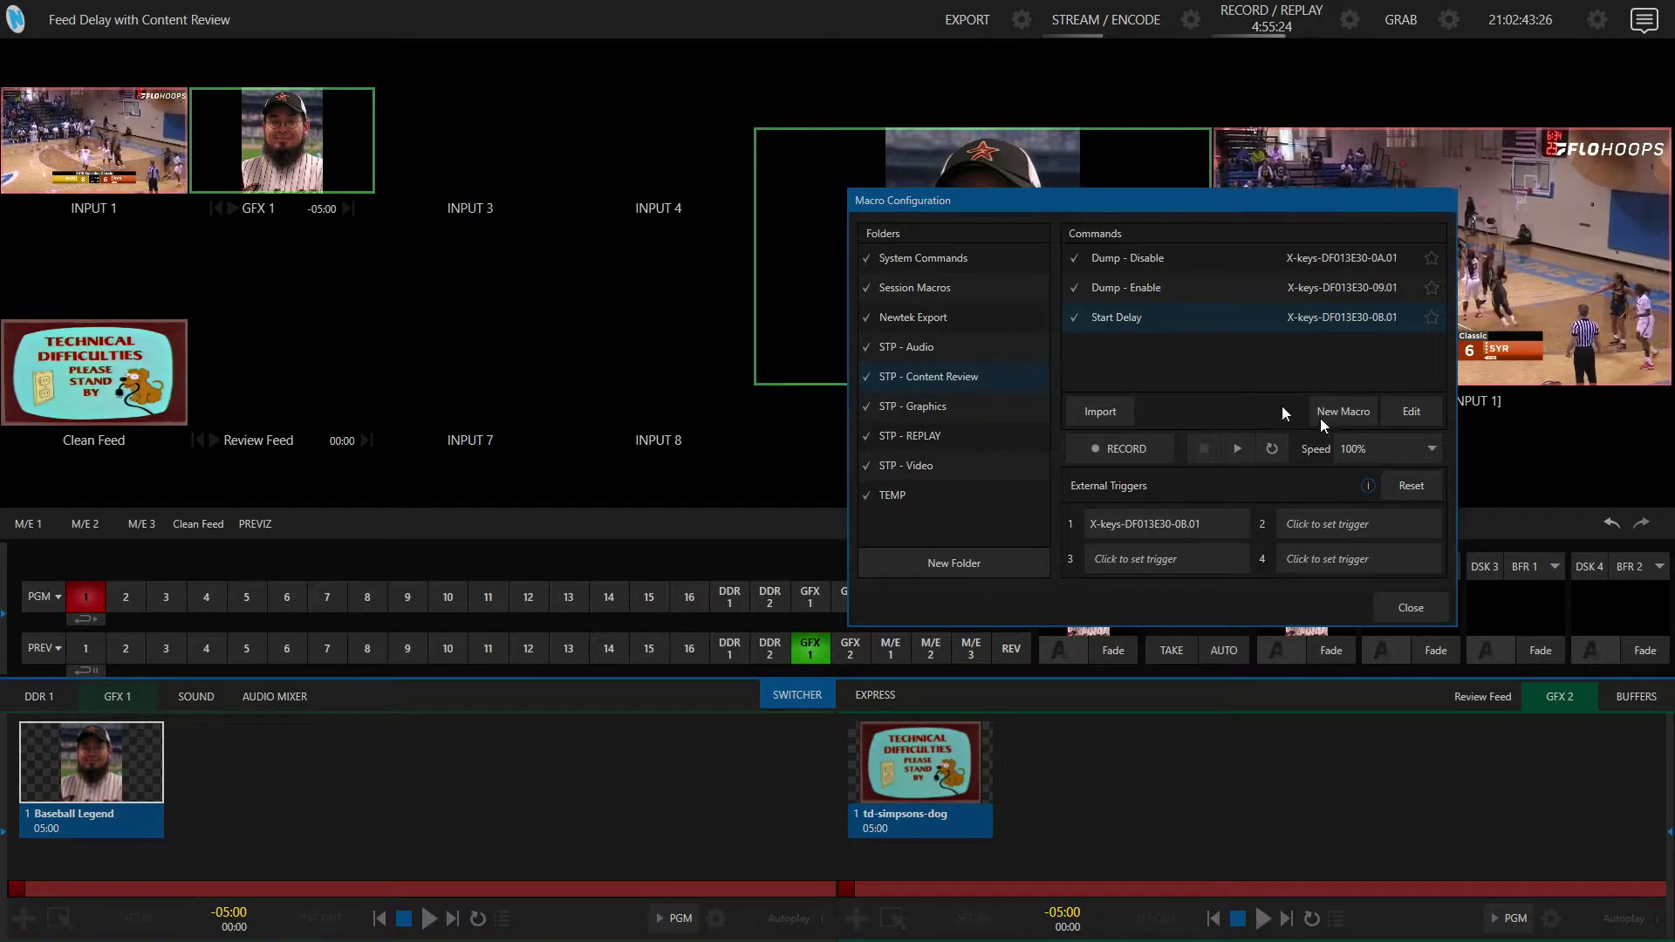
{"action": "left_click", "coordinate": [1433, 406]}
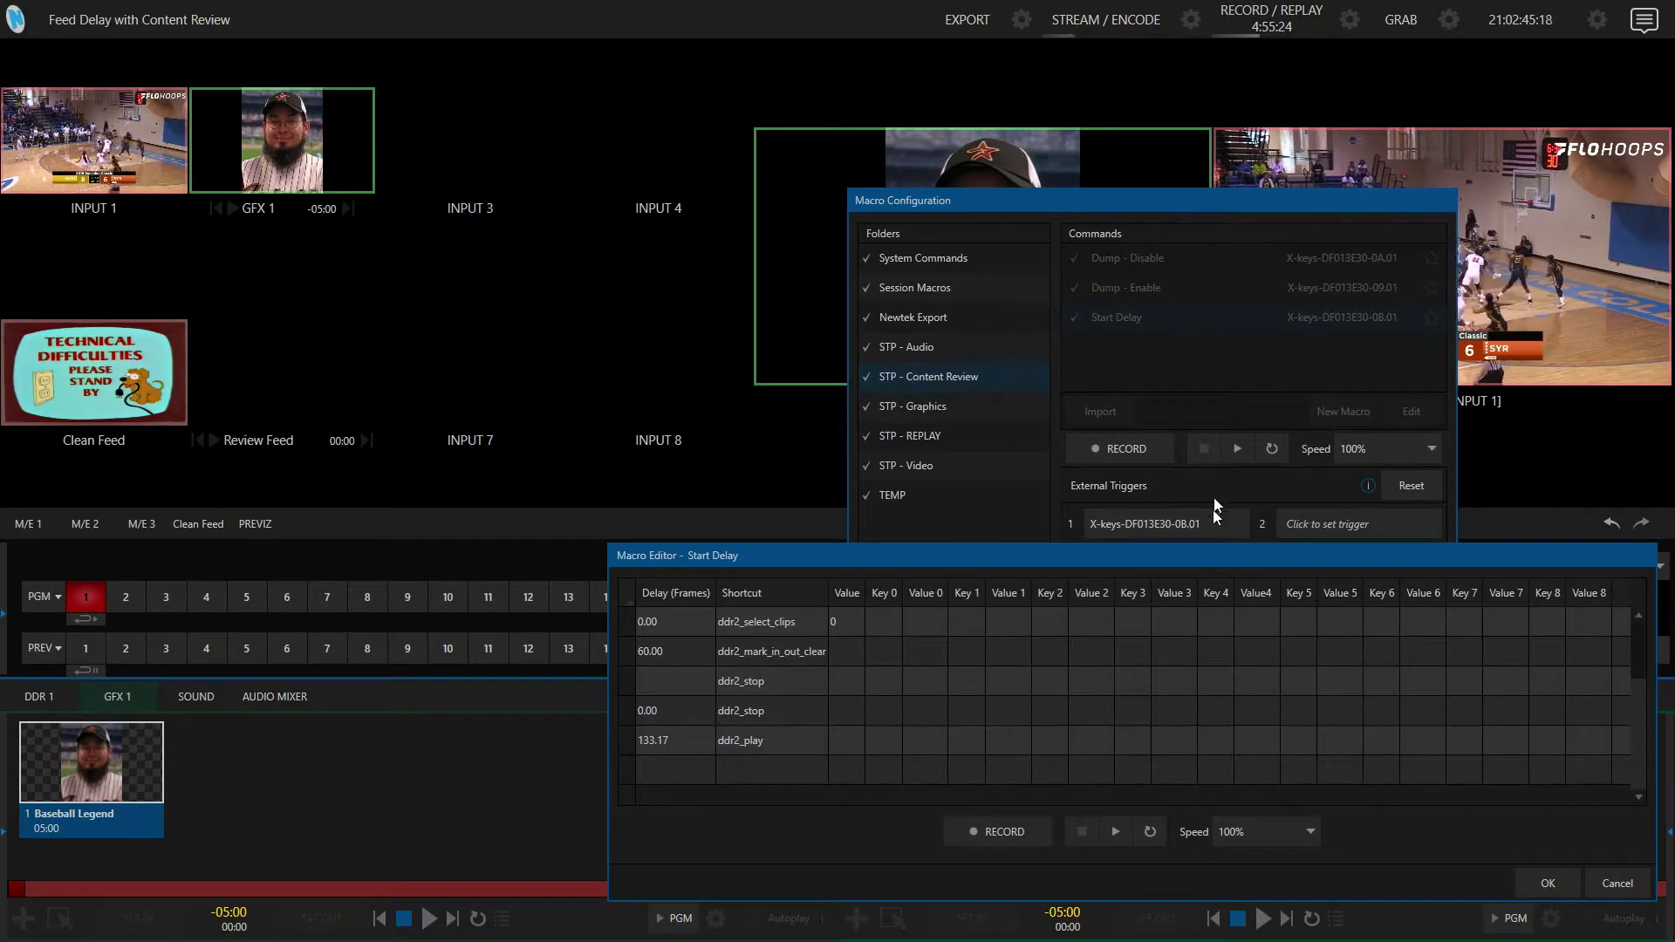
{"action": "scroll", "coordinate": [658, 708], "scroll_direction": "up", "scroll_amount": 1}
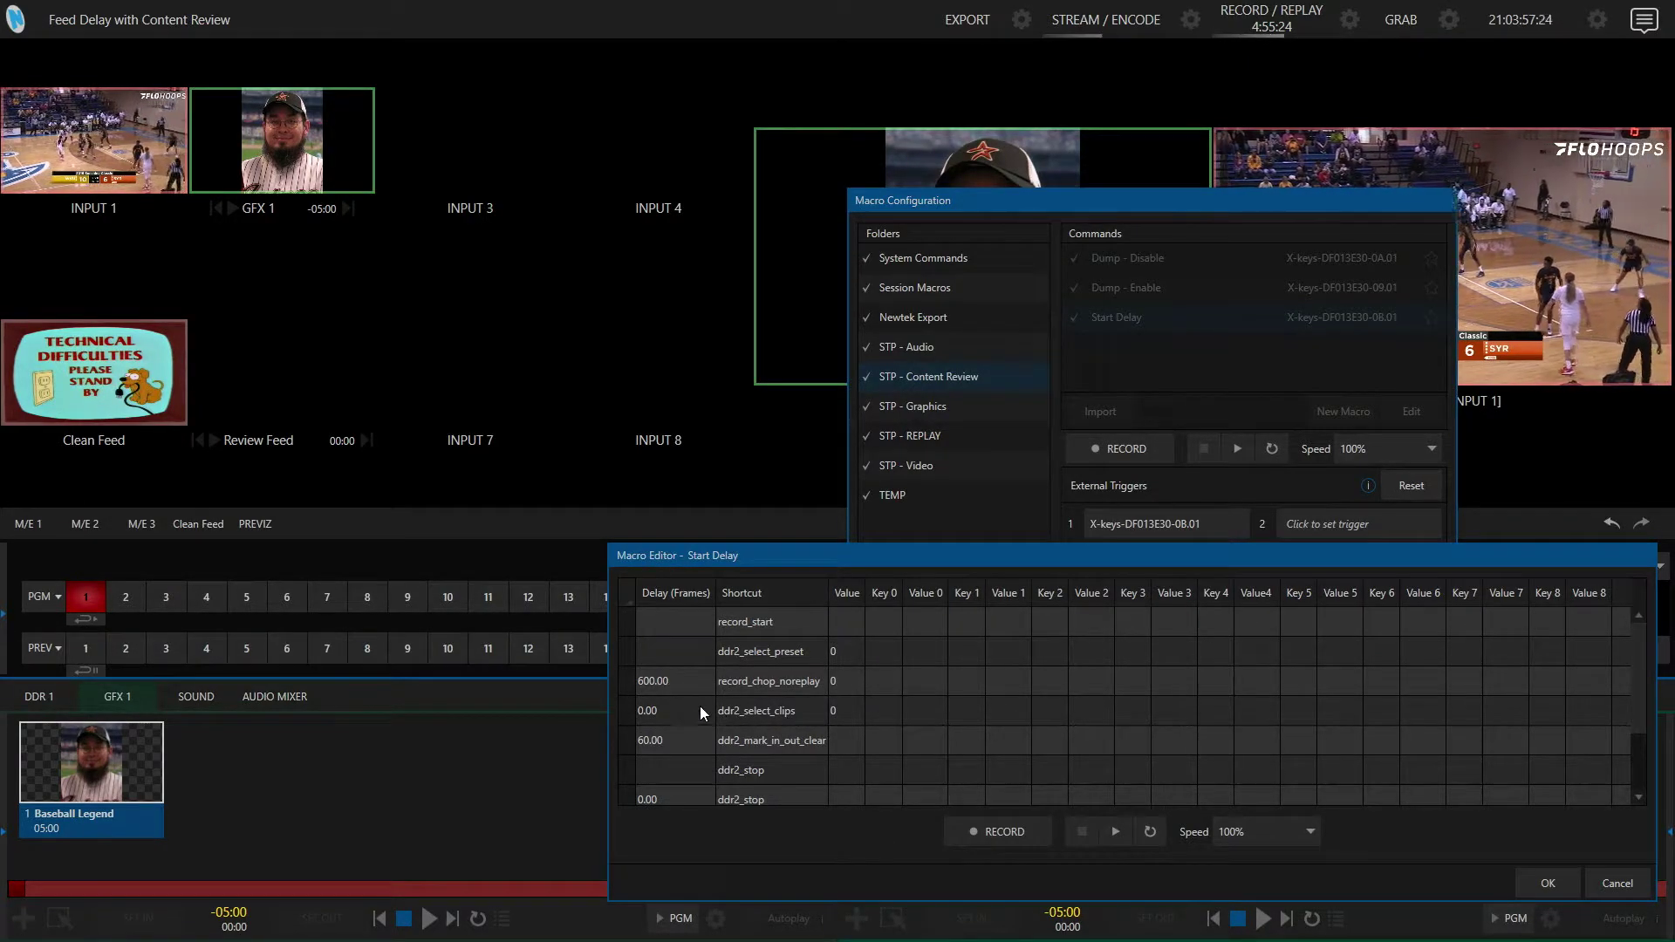
Scroll through the Start Delay steps and cancel the editor without changes
{"action": "scroll", "coordinate": [777, 729], "scroll_direction": "down", "scroll_amount": 1}
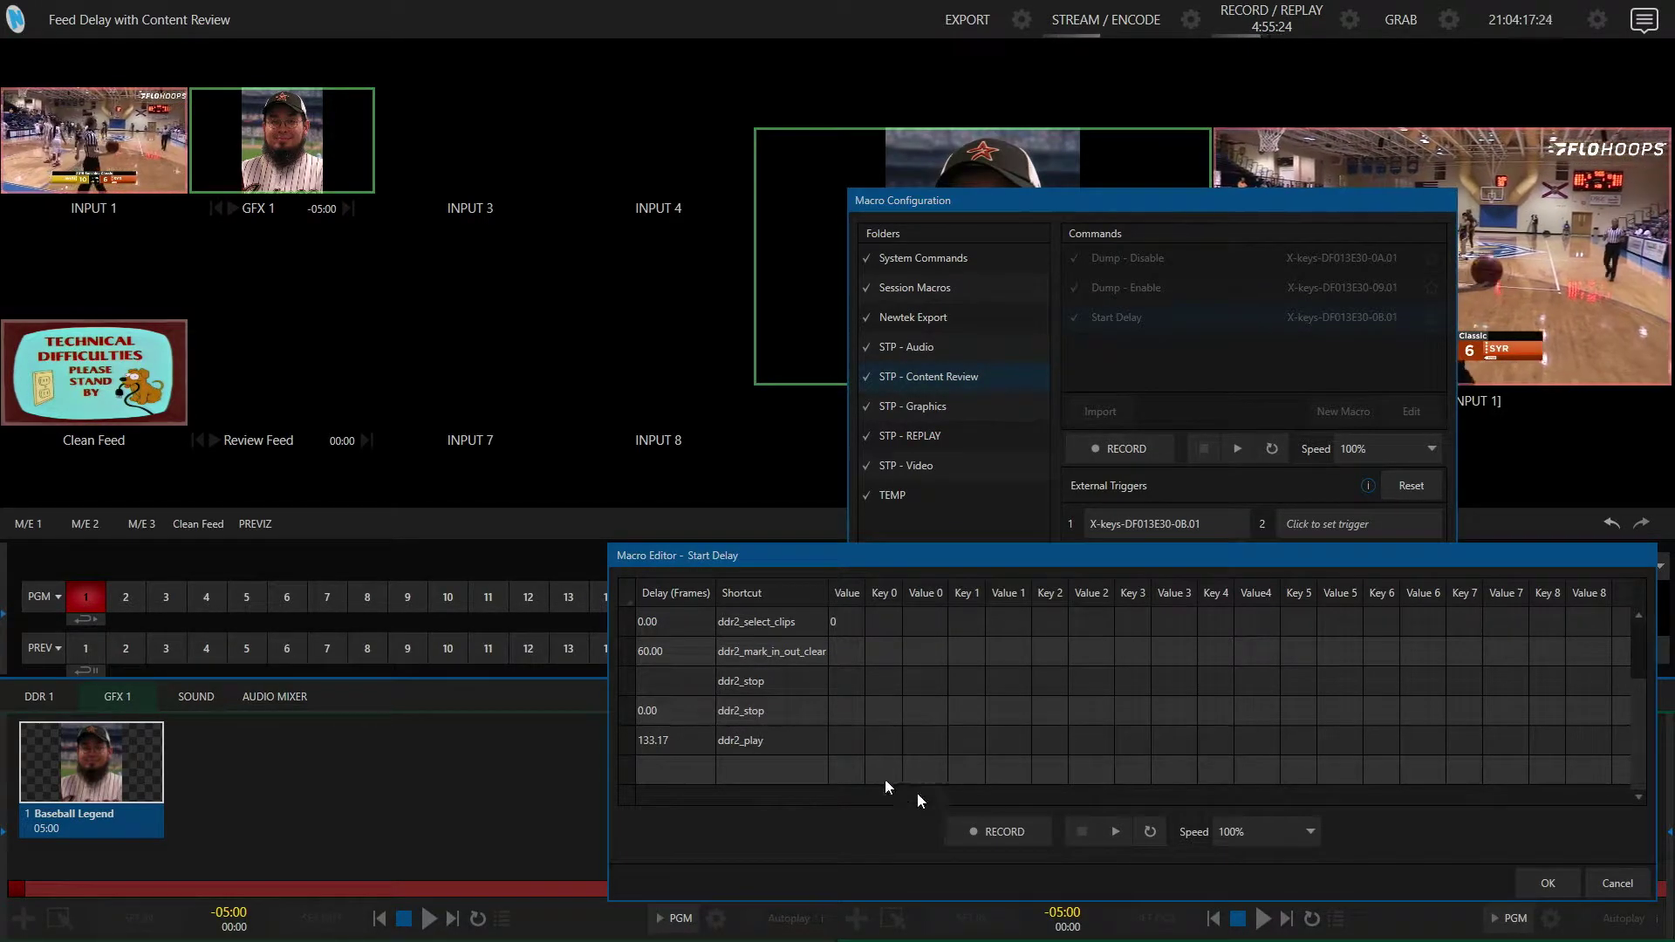
{"action": "left_click", "coordinate": [1614, 879]}
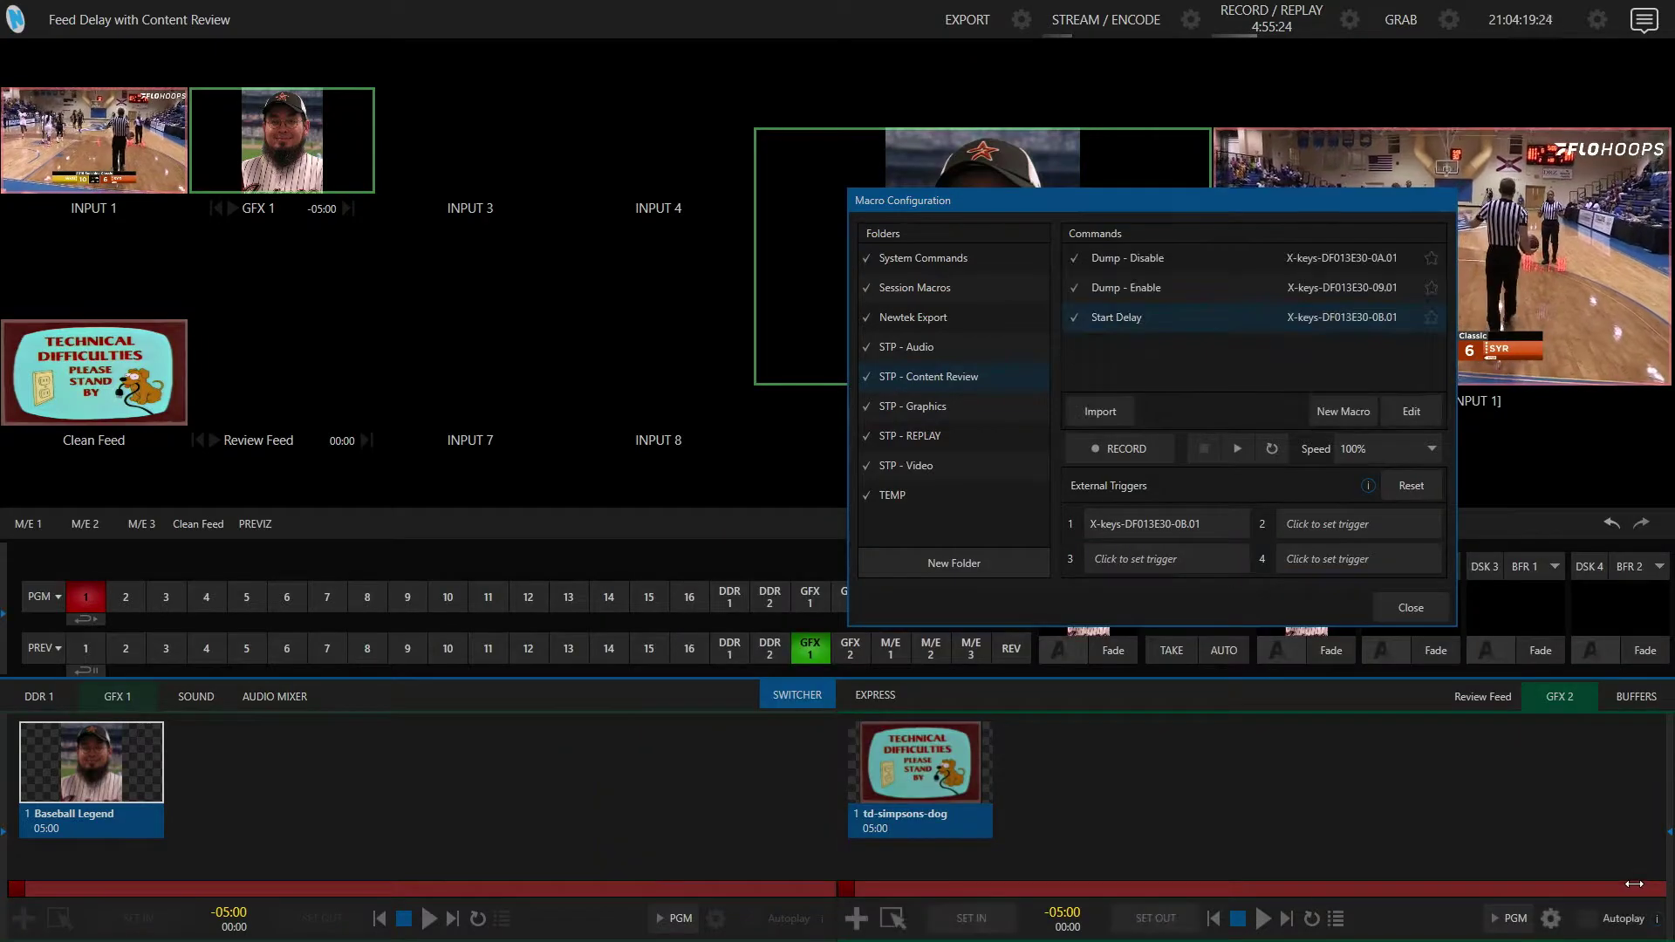
Review the Dump - Enable macro's GFX2, ddr2_solo, master_solo and ddr2_mute steps, then cancel unchanged
{"action": "left_click", "coordinate": [1483, 697]}
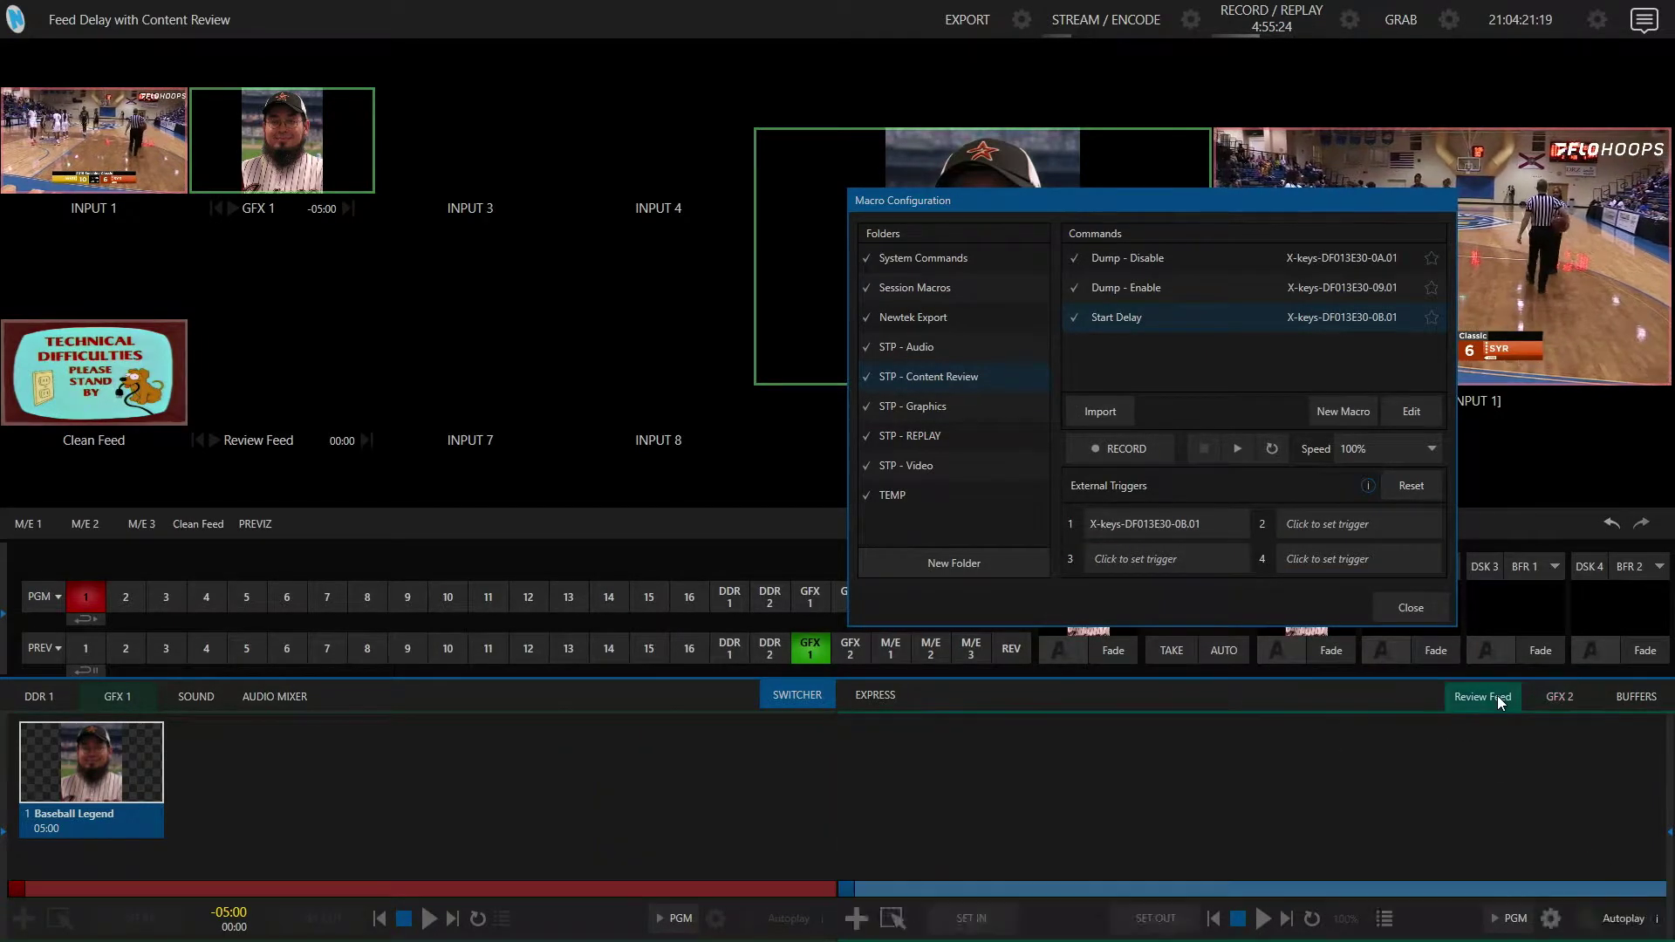
{"action": "left_click", "coordinate": [1126, 291]}
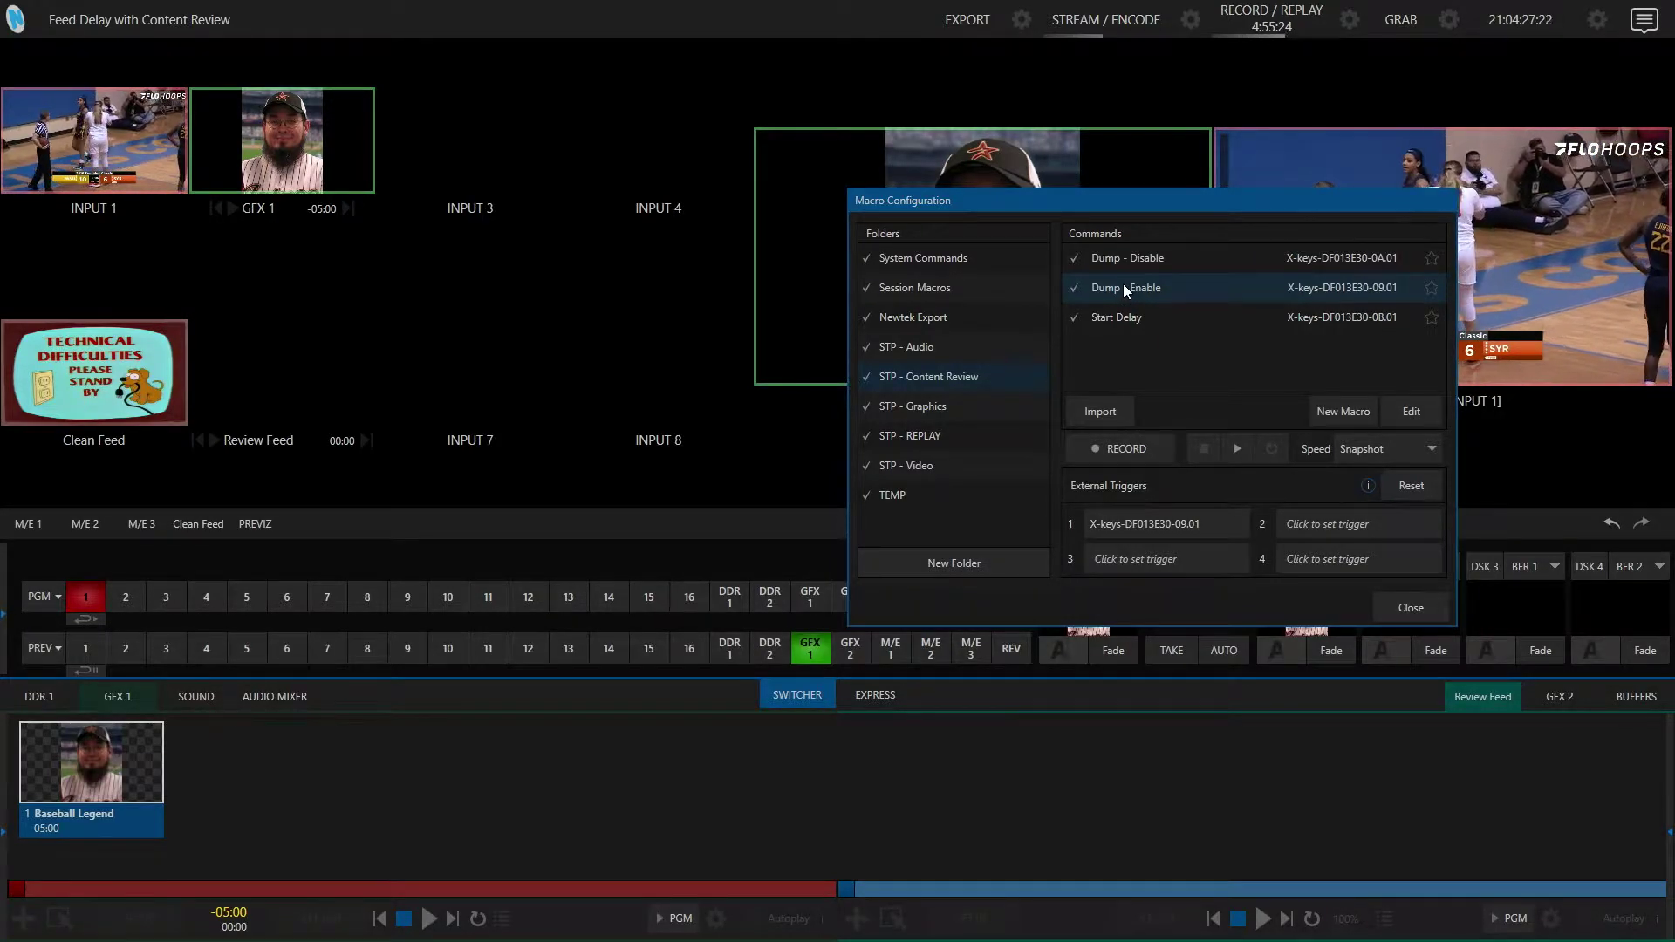
{"action": "left_click", "coordinate": [1422, 412]}
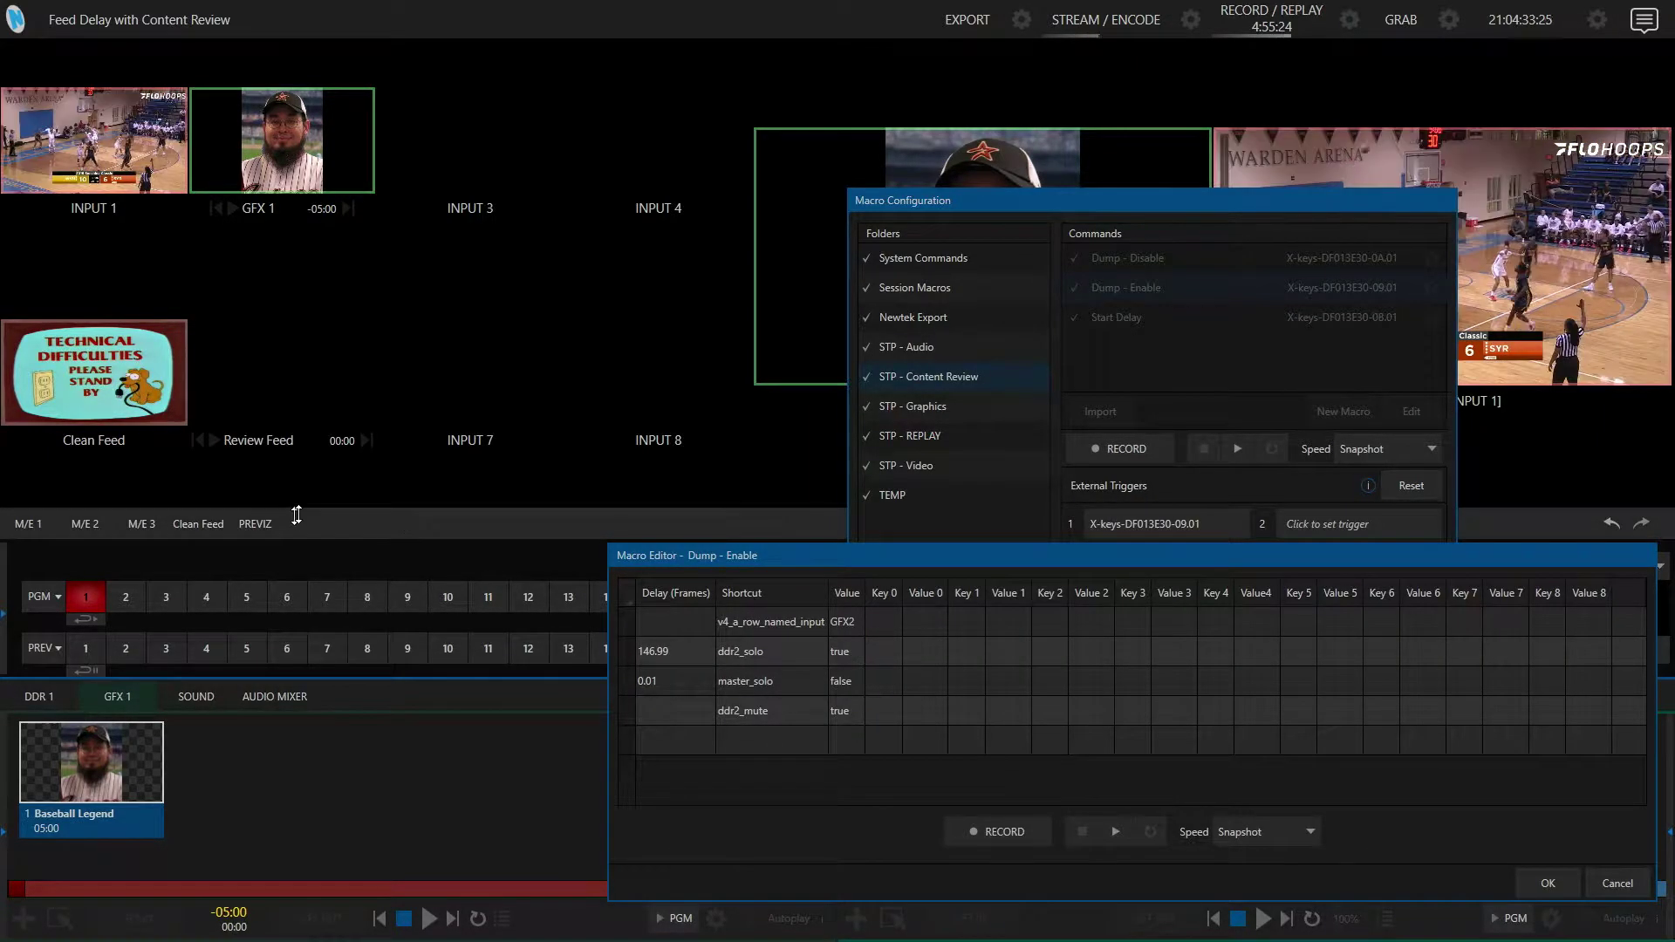
{"action": "left_click", "coordinate": [198, 525]}
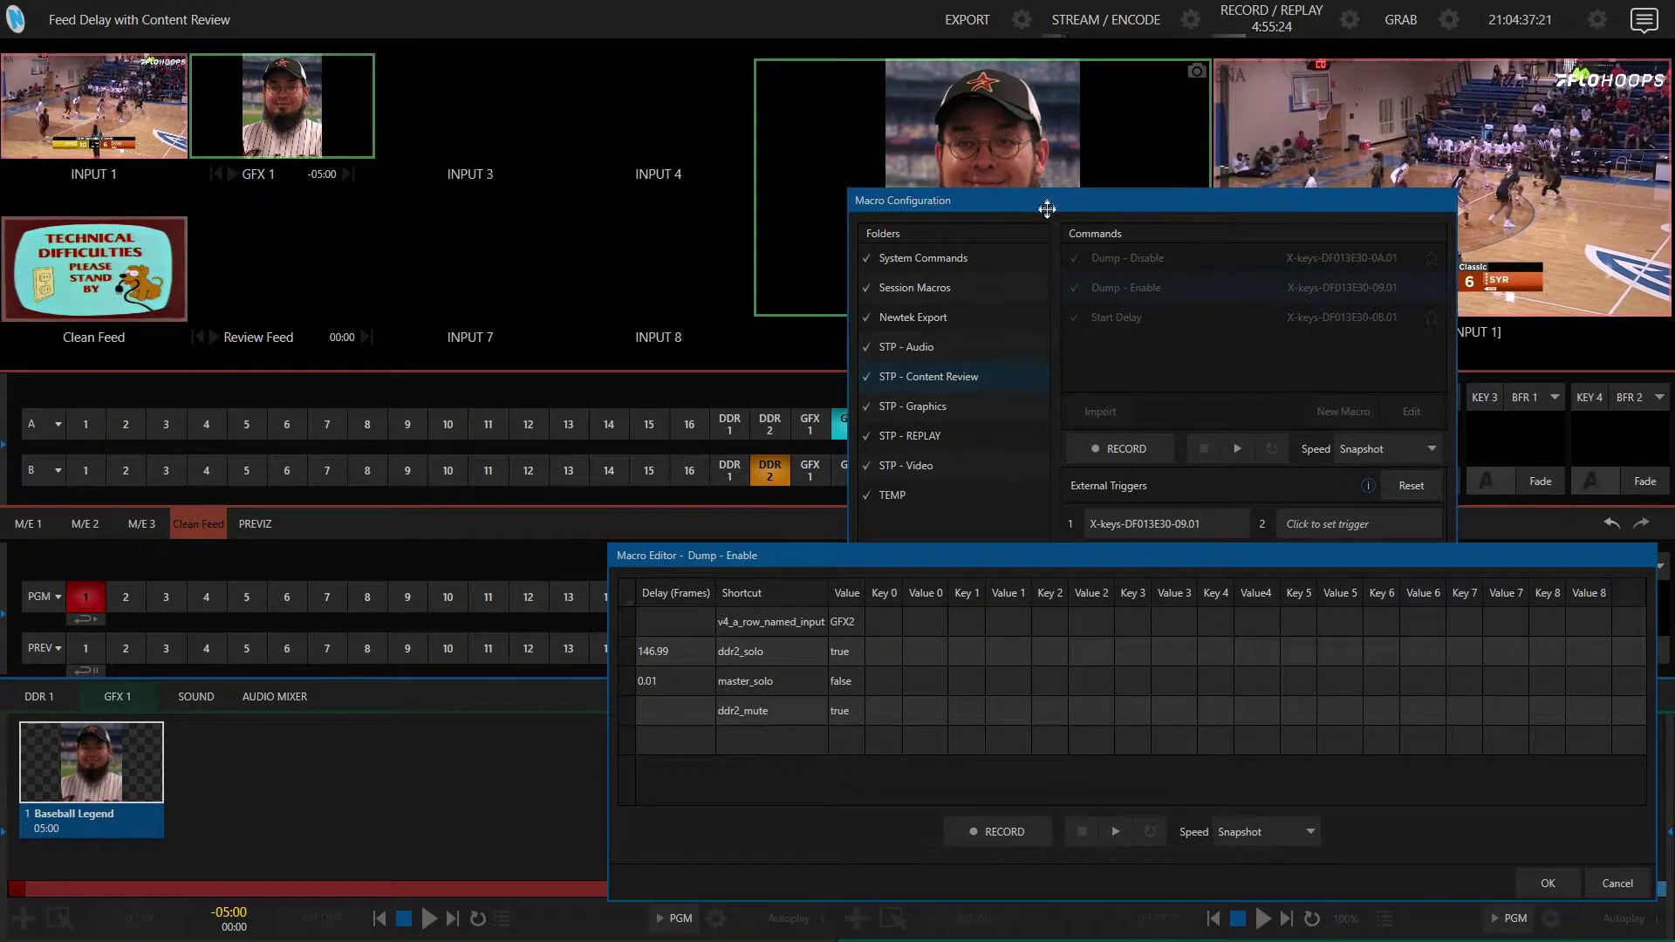
{"action": "left_click_drag", "start_coordinate": [1045, 205], "coordinate": [1161, 203]}
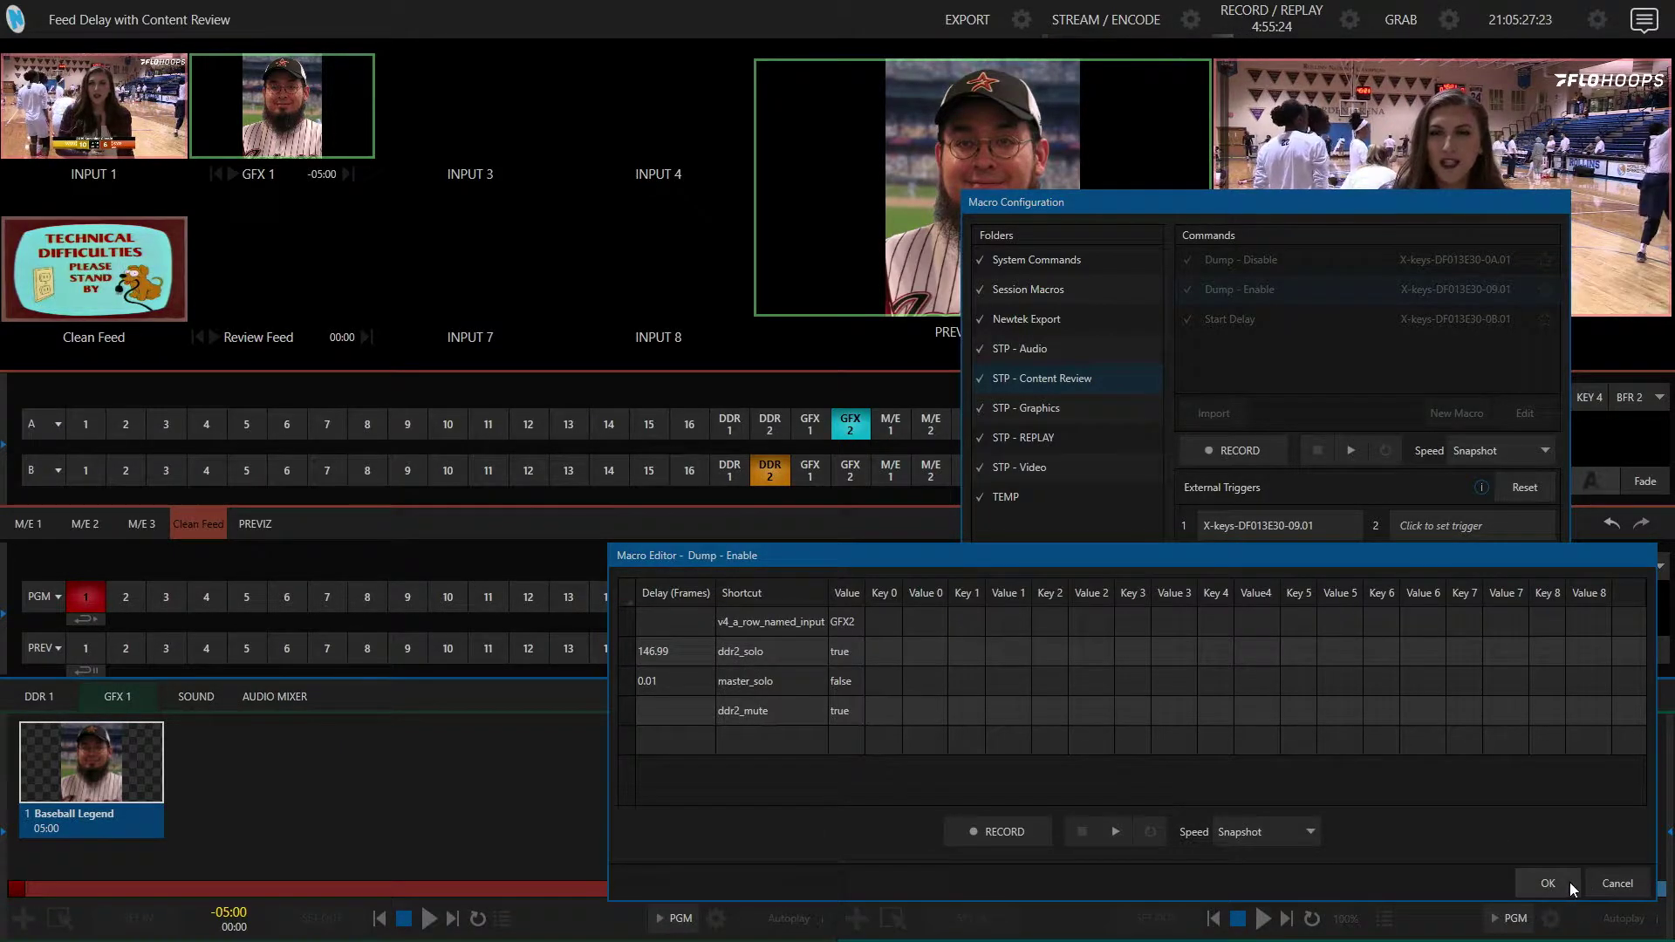
{"action": "left_click", "coordinate": [1614, 883]}
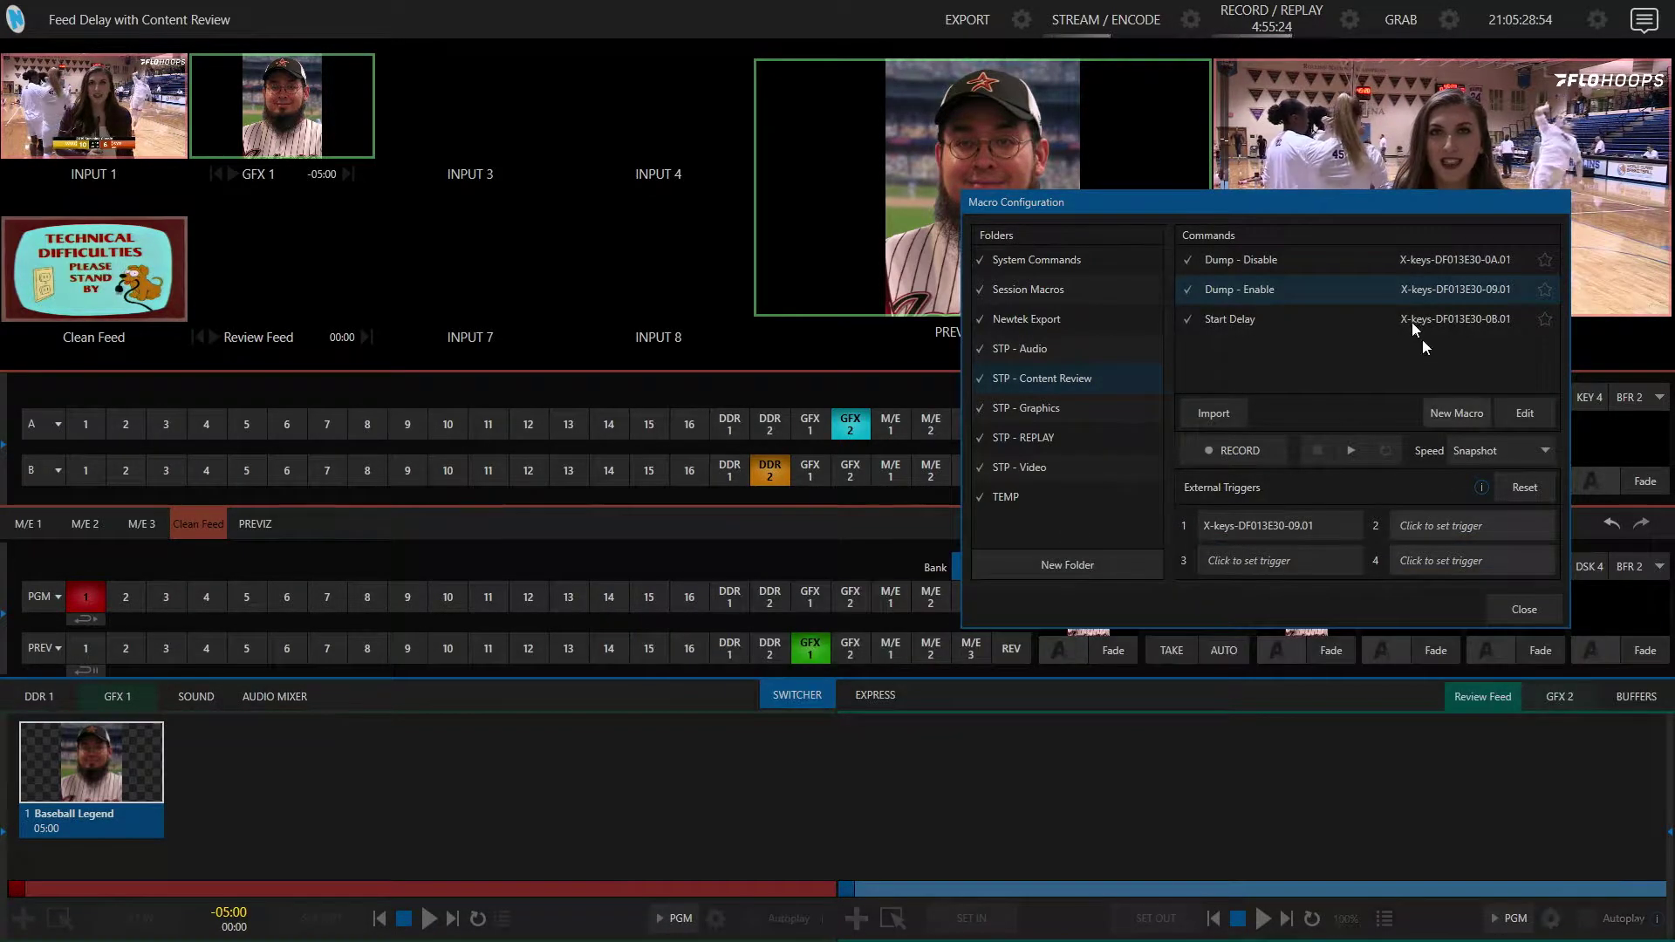
Inspect the Dump - Disable macro's steps without changes, then close Macro Configuration
{"action": "left_click", "coordinate": [1343, 260]}
{"action": "left_click", "coordinate": [1526, 415]}
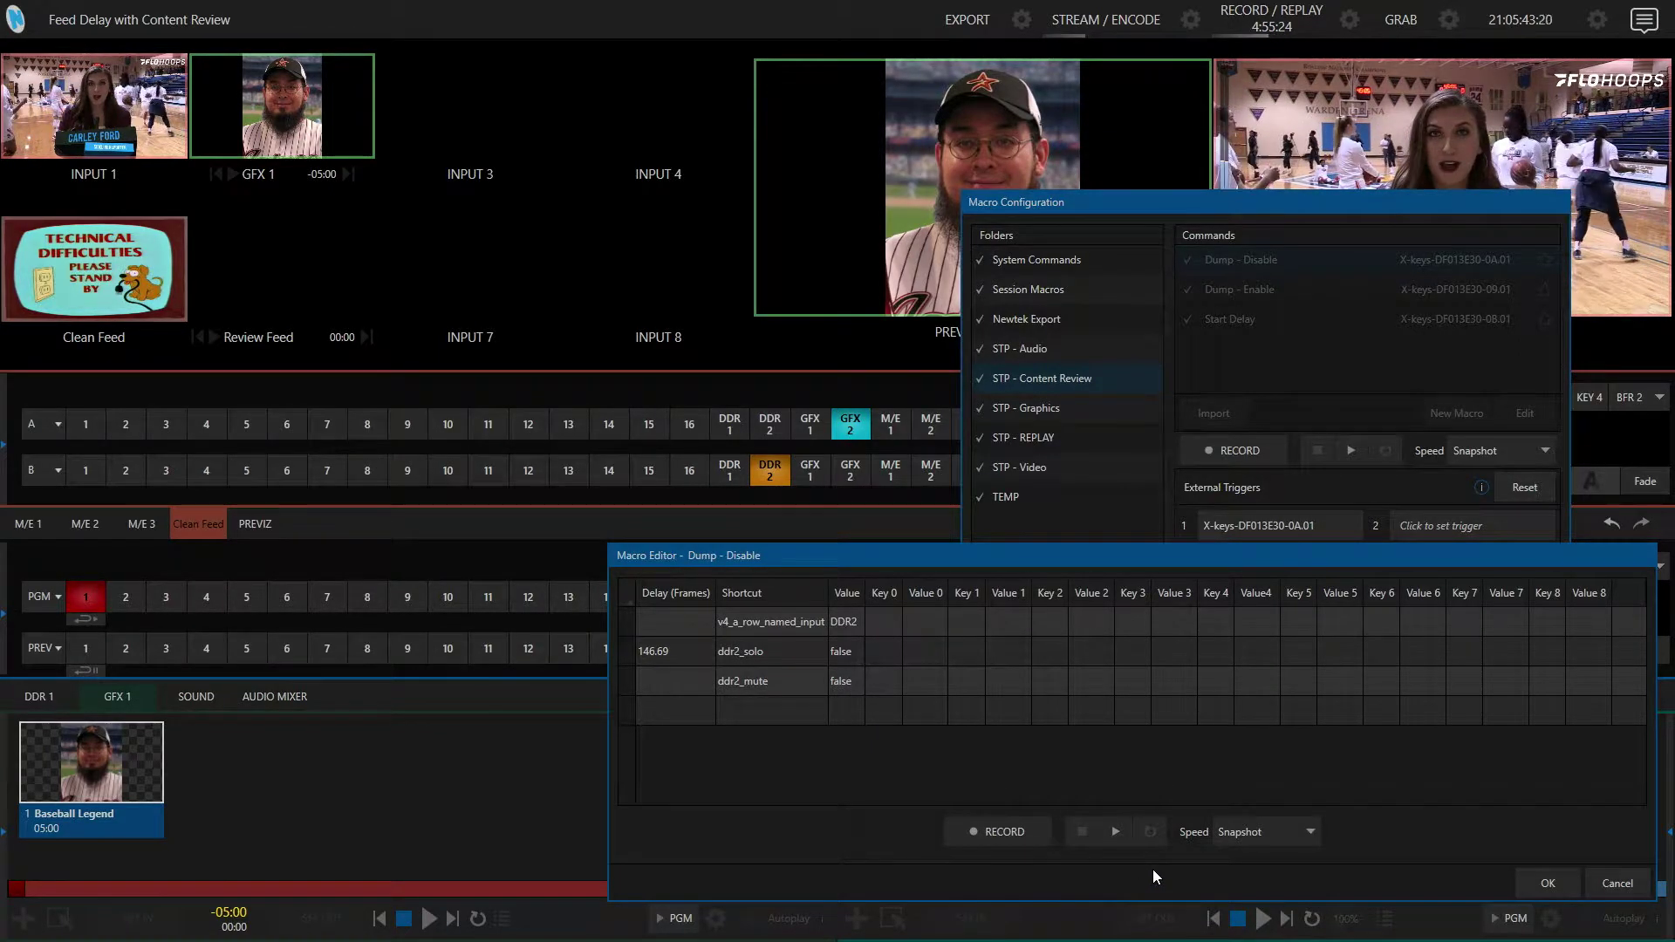
{"action": "left_click", "coordinate": [1625, 883]}
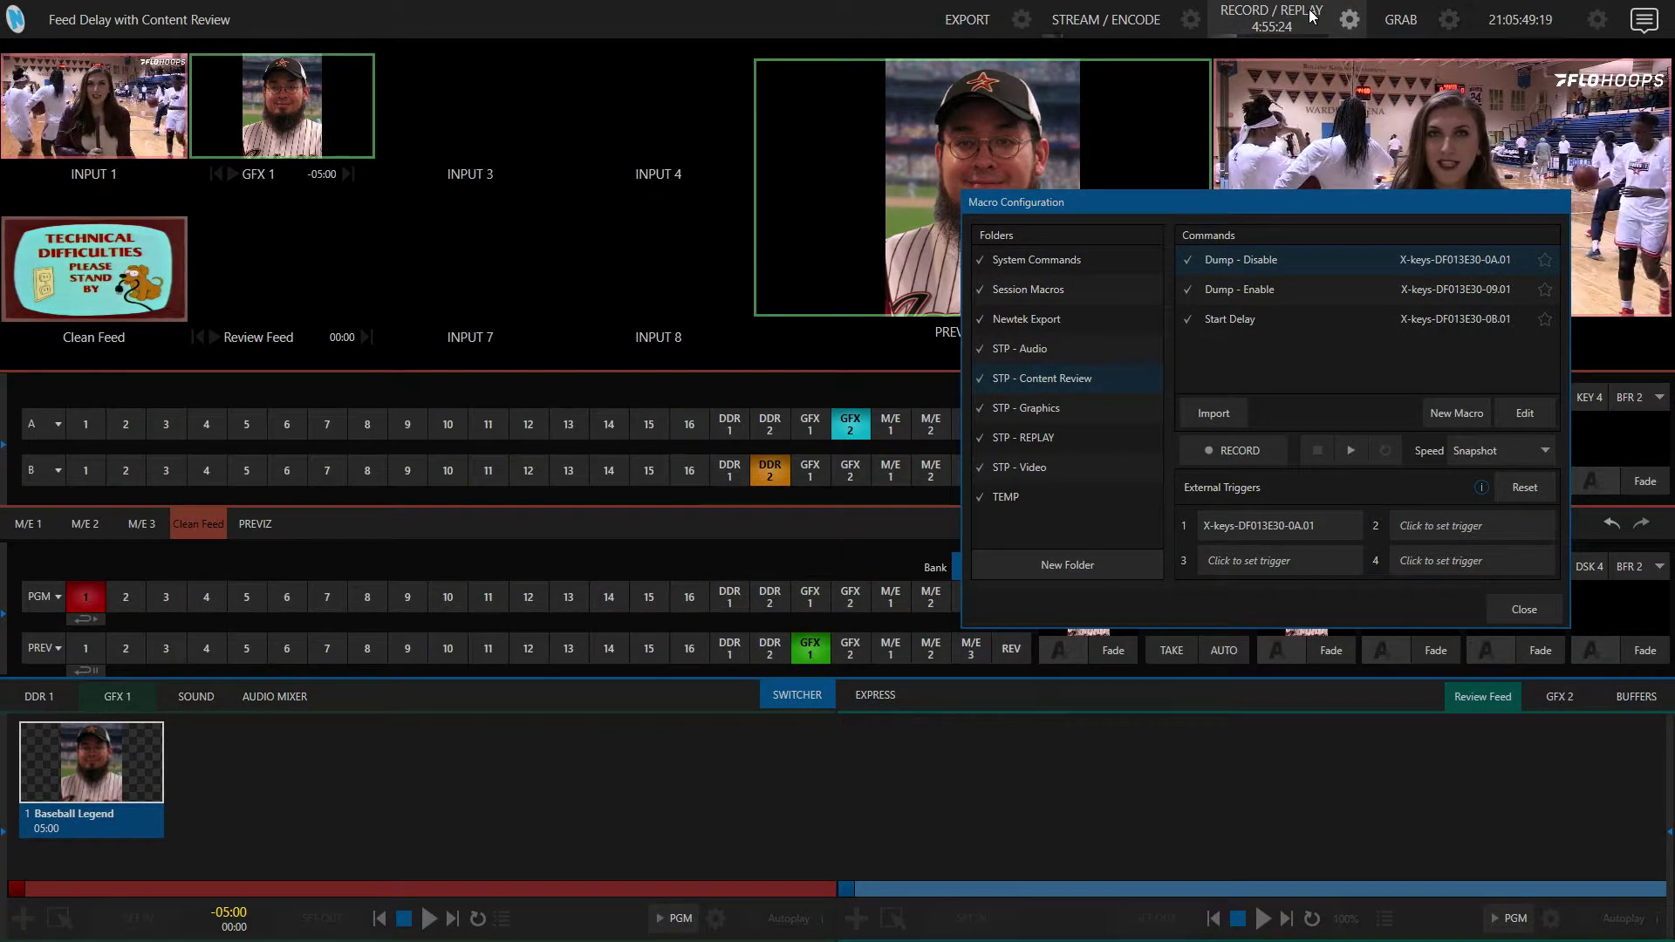
{"action": "left_click", "coordinate": [1526, 609]}
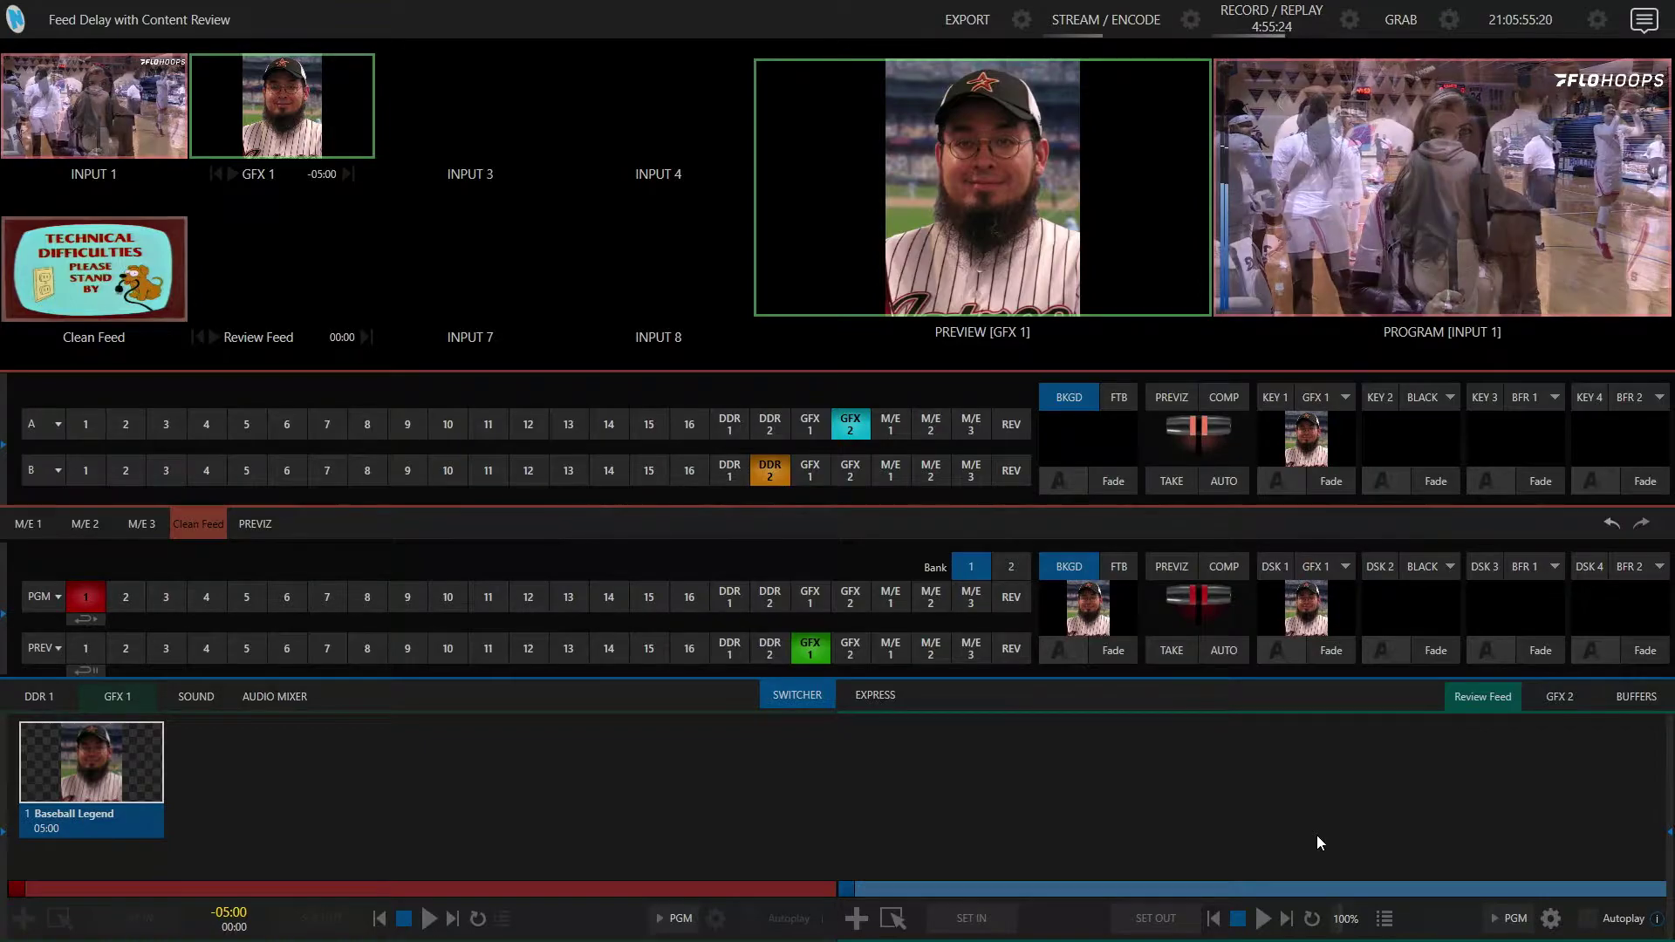
Check the macro triggers in Macro Configuration, then start delay recording with Ctrl+R
{"action": "mouse_move", "coordinate": [243, 13]}
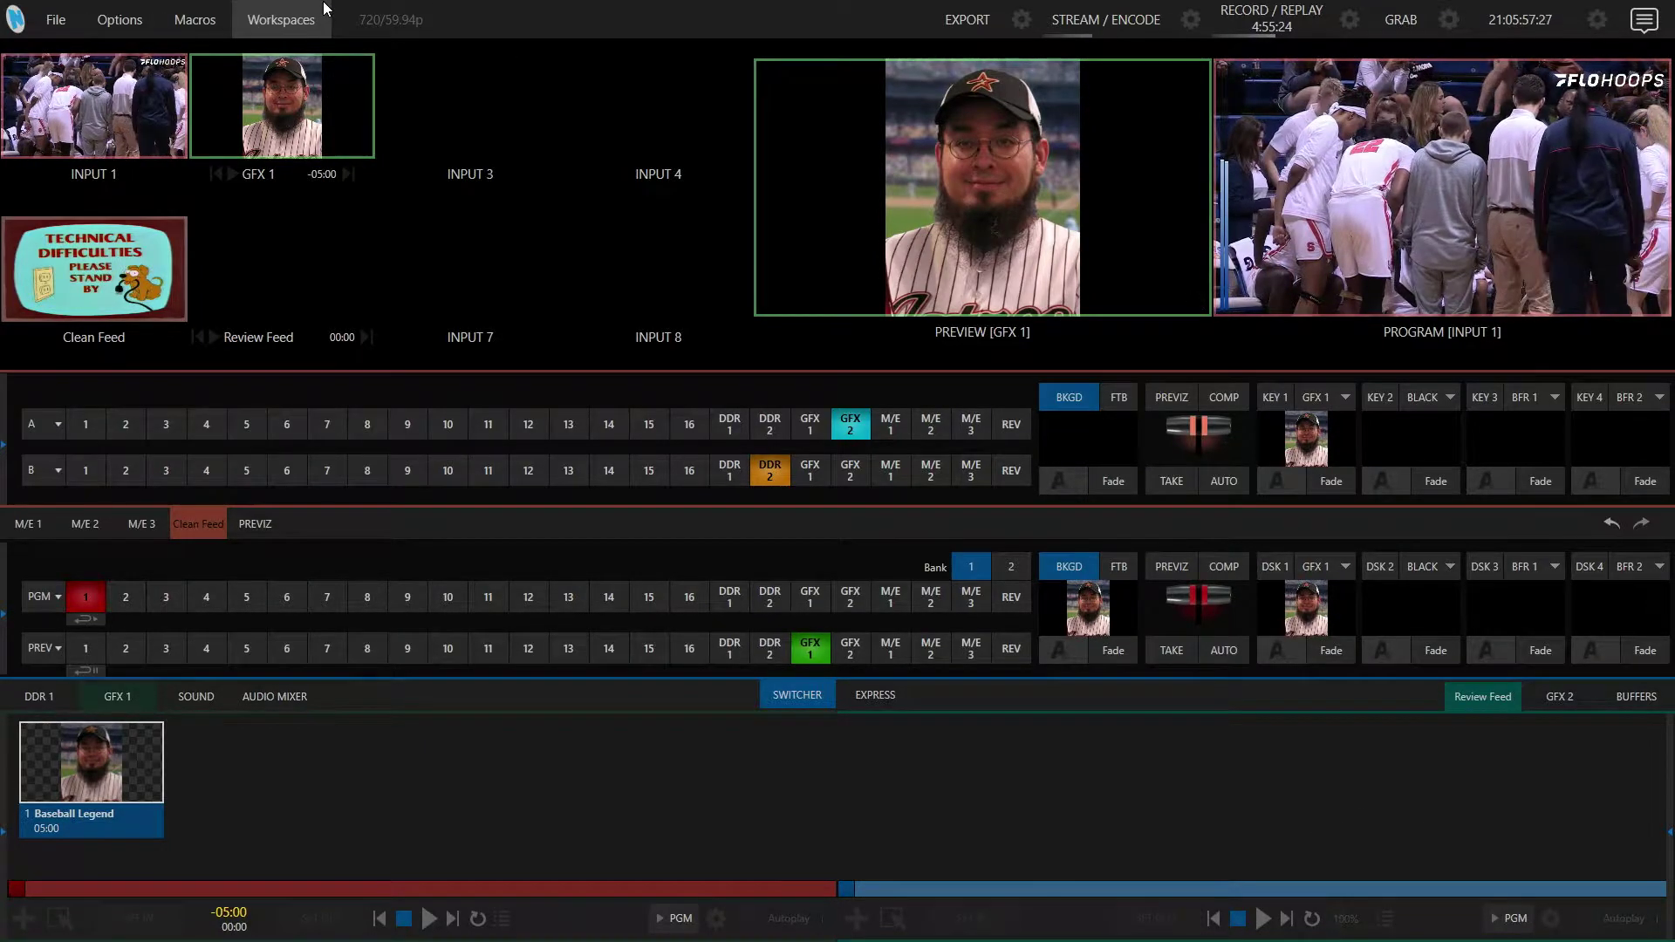
{"action": "left_click", "coordinate": [209, 18]}
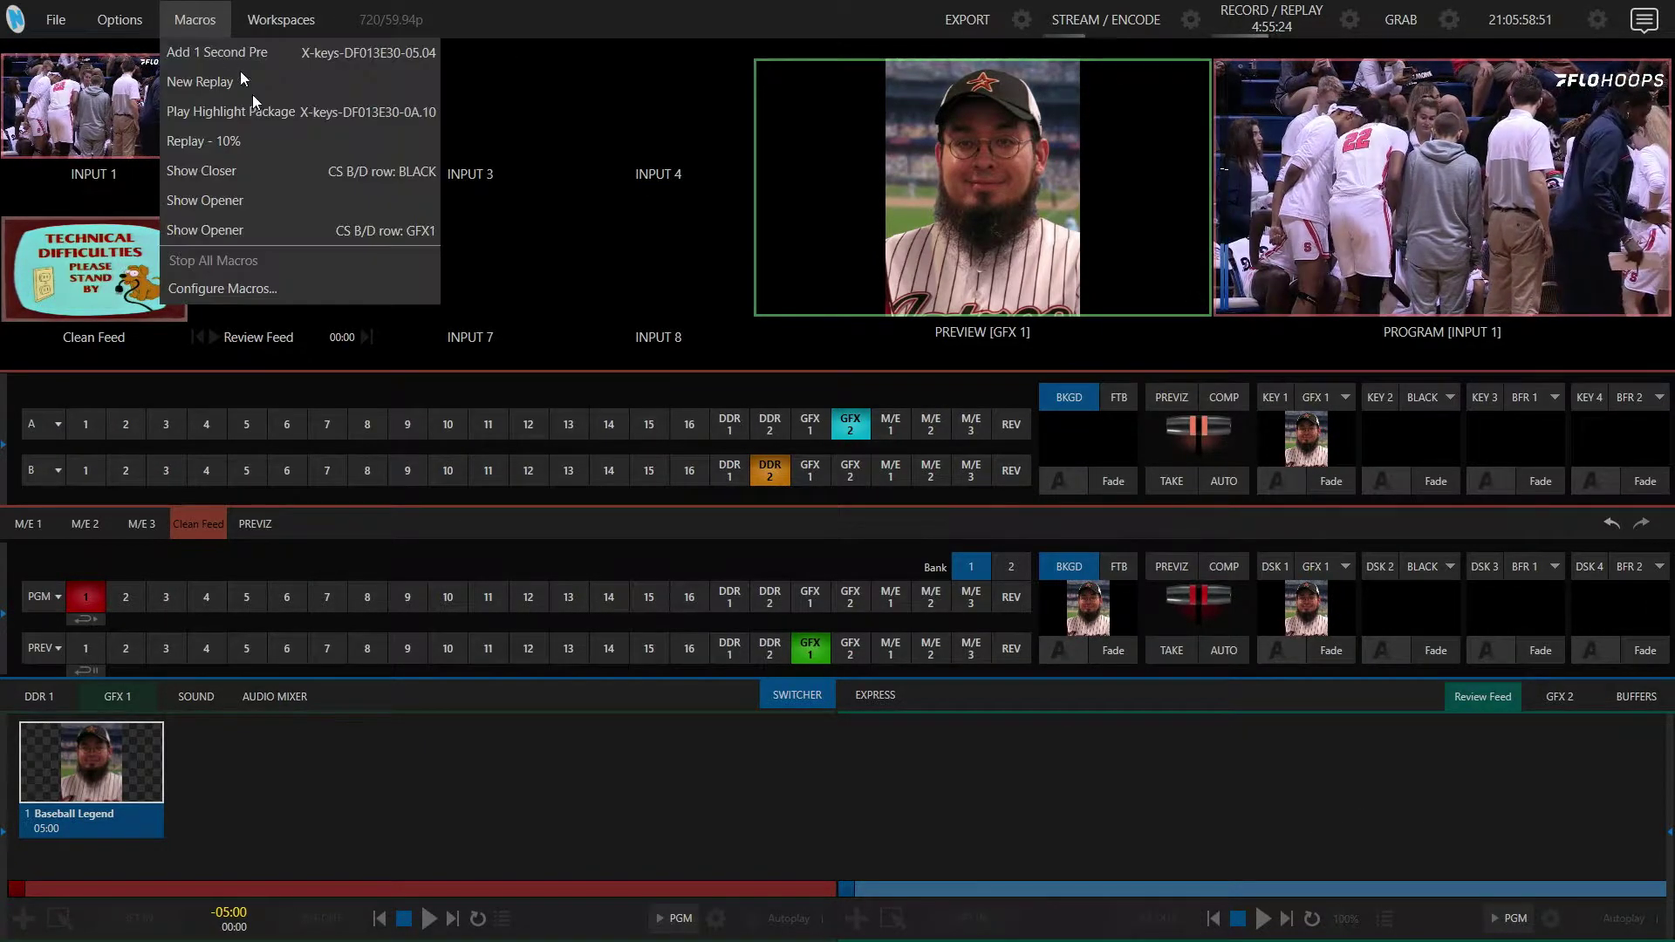
{"action": "left_click", "coordinate": [298, 300]}
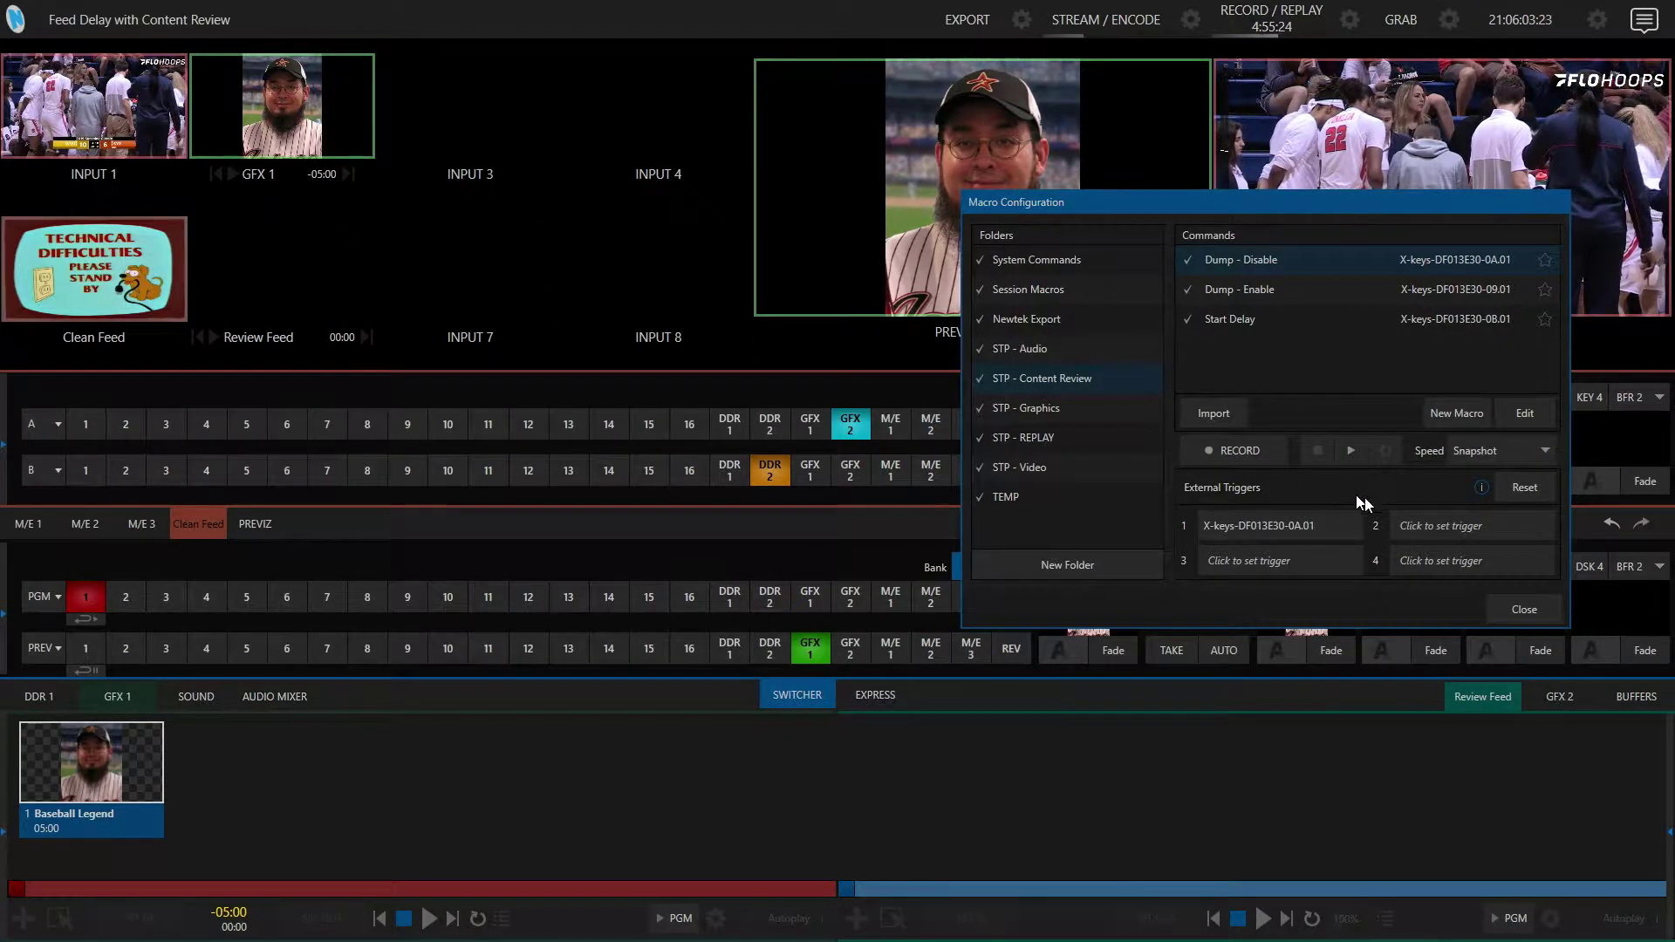
{"action": "mouse_move", "coordinate": [1294, 525]}
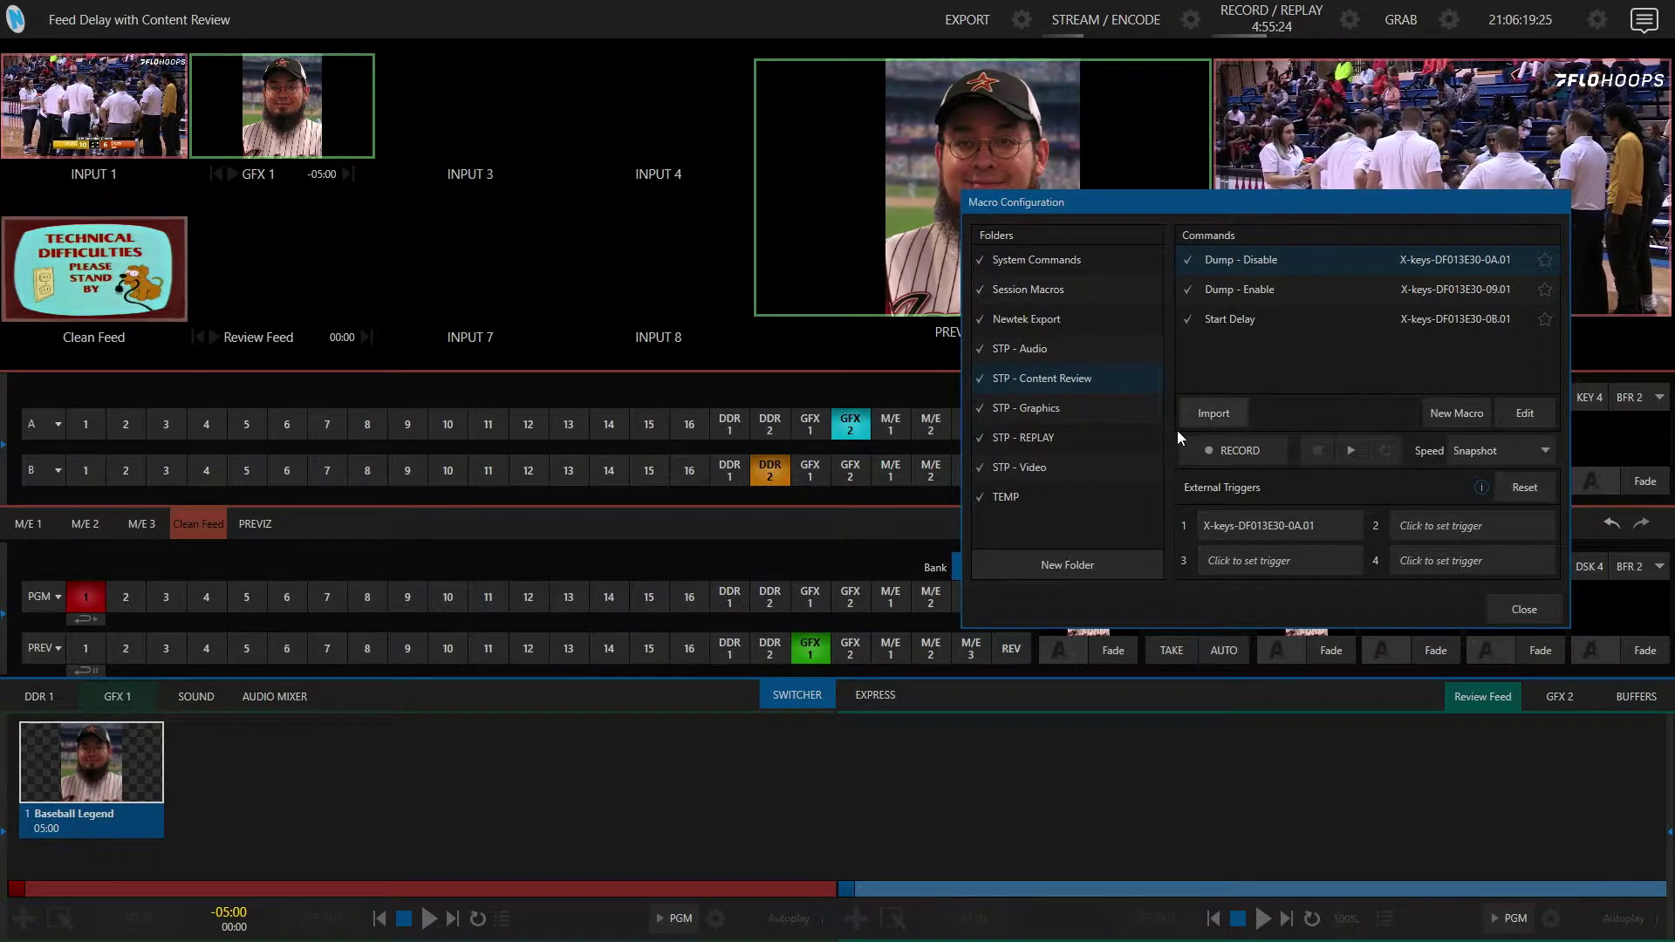
{"action": "left_click", "coordinate": [1506, 614]}
{"action": "key", "text": "ctrl+r"}
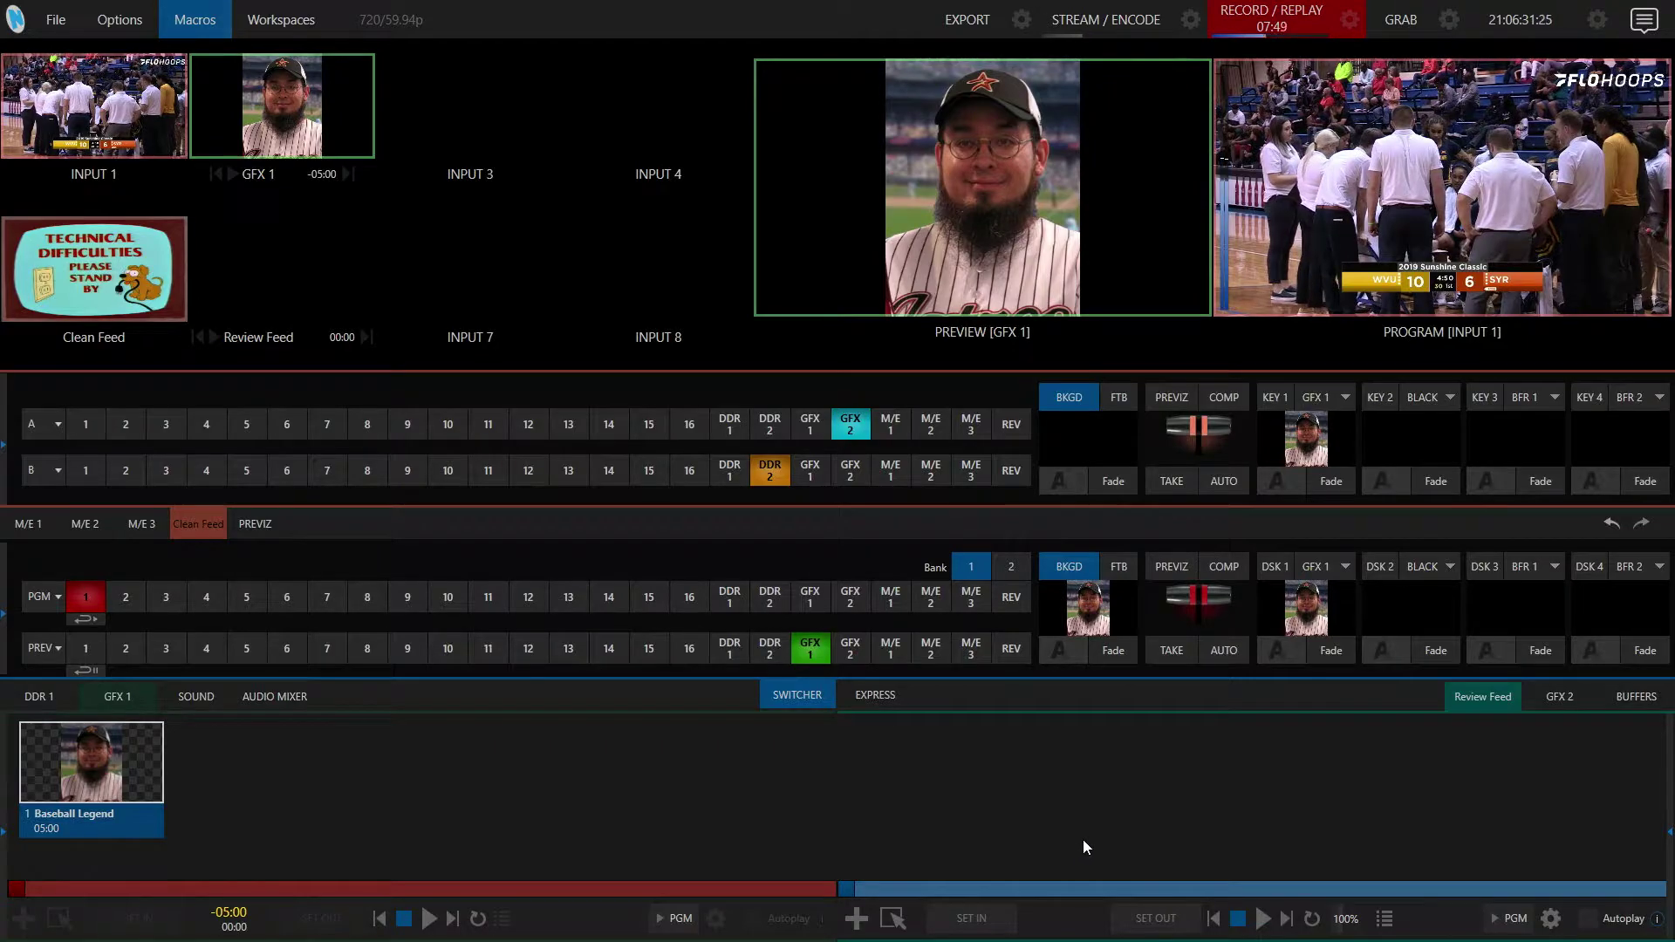
Load the recorded feed into Review Feed with F1, play it and scrub forward
{"action": "key", "text": "F1"}
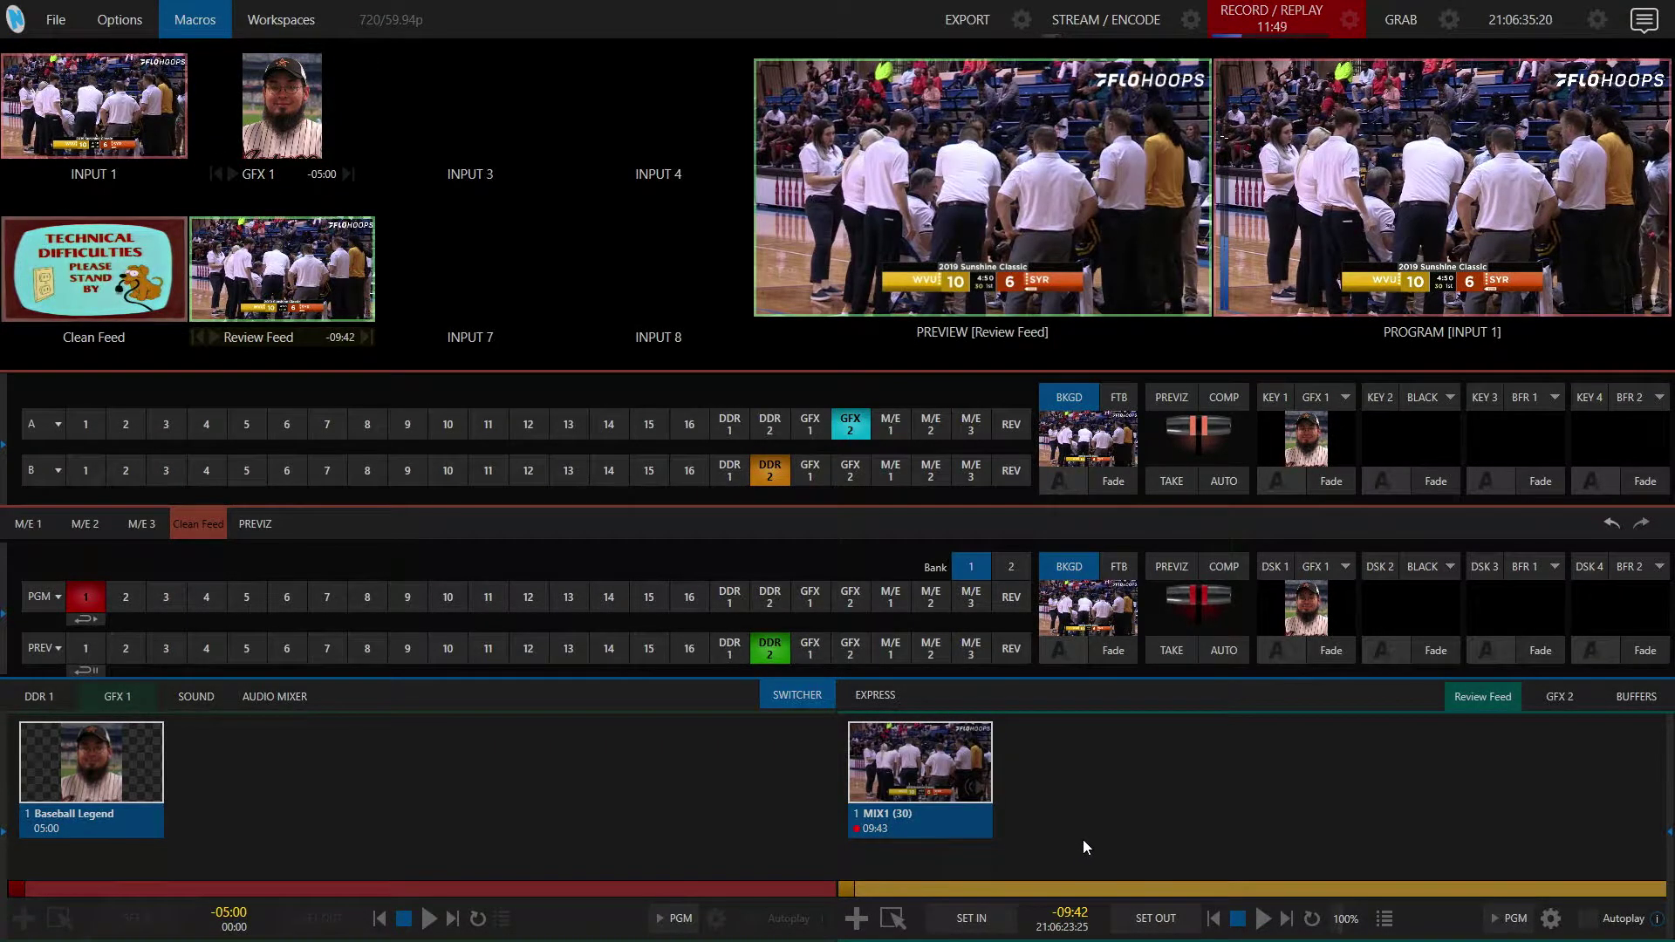
{"action": "key", "text": "space"}
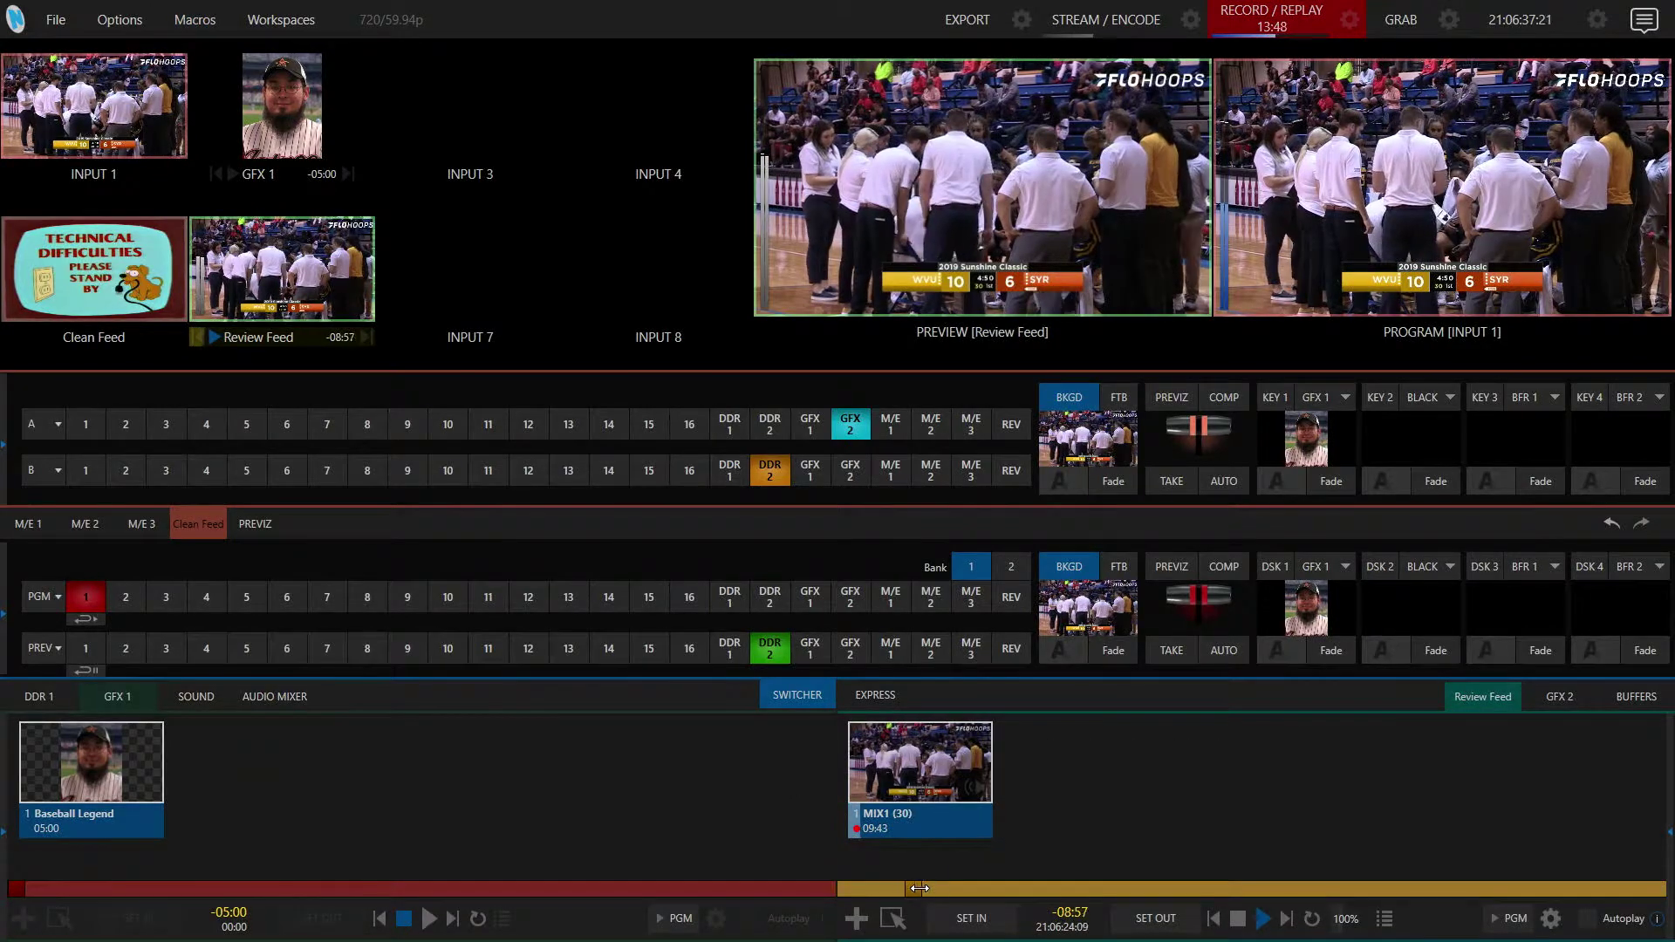
{"action": "left_click_drag", "start_coordinate": [918, 889], "coordinate": [1091, 884]}
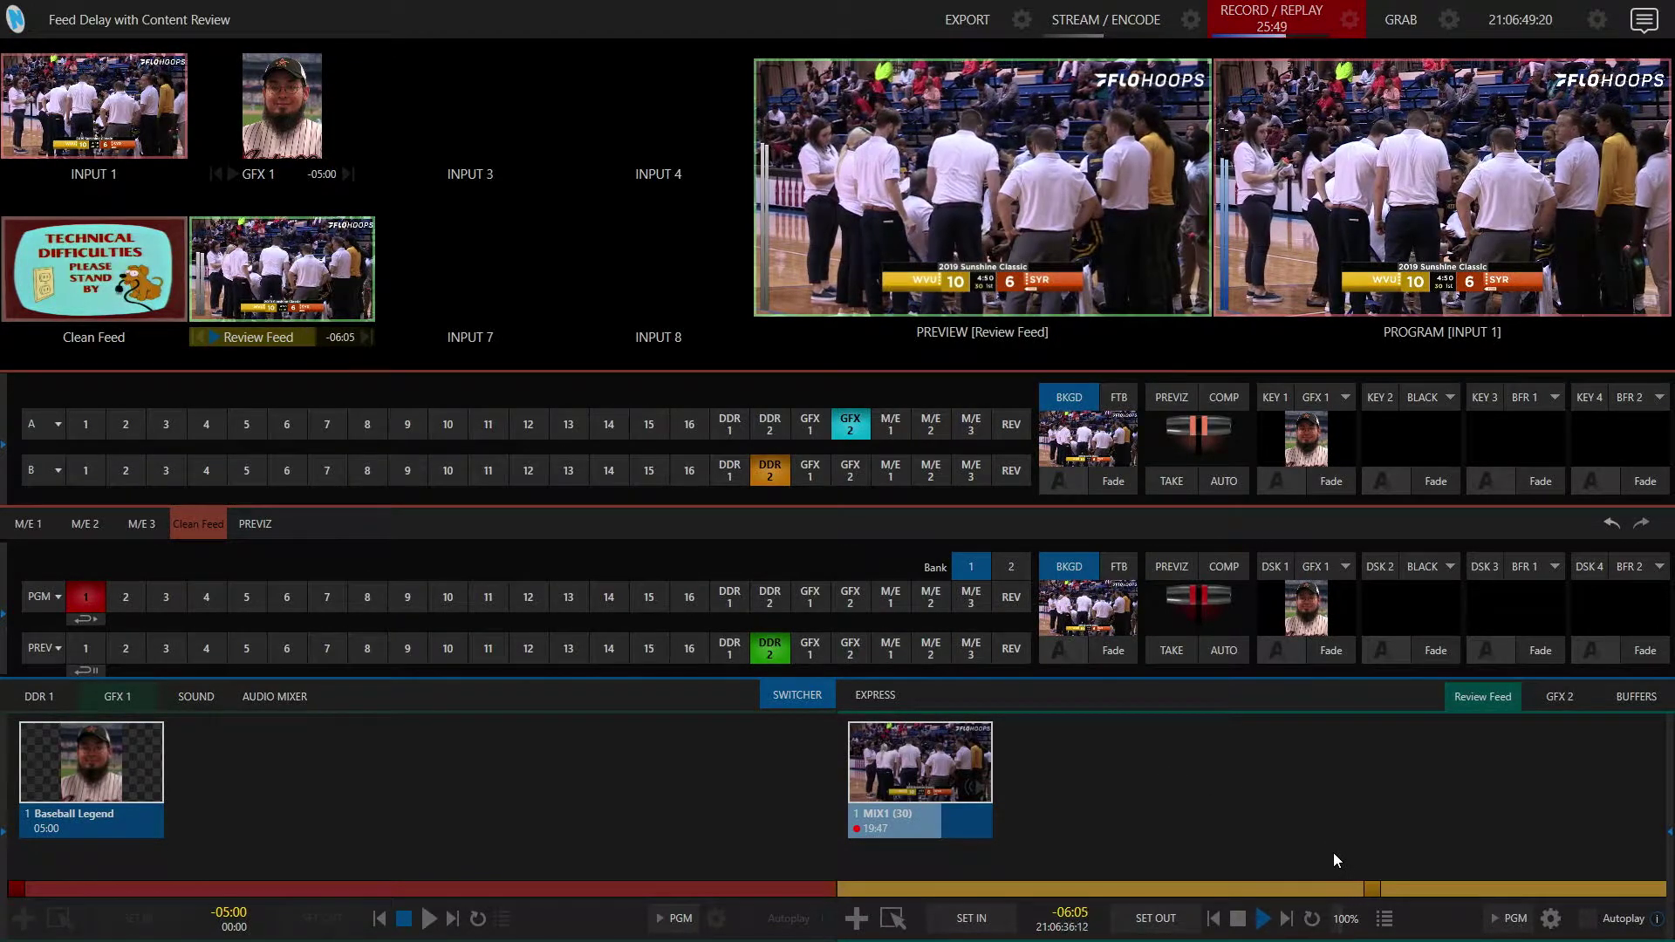
Skip Review Feed playback ahead twice by 30 seconds, then show the GFX 2 bin
{"action": "left_click", "coordinate": [1454, 885]}
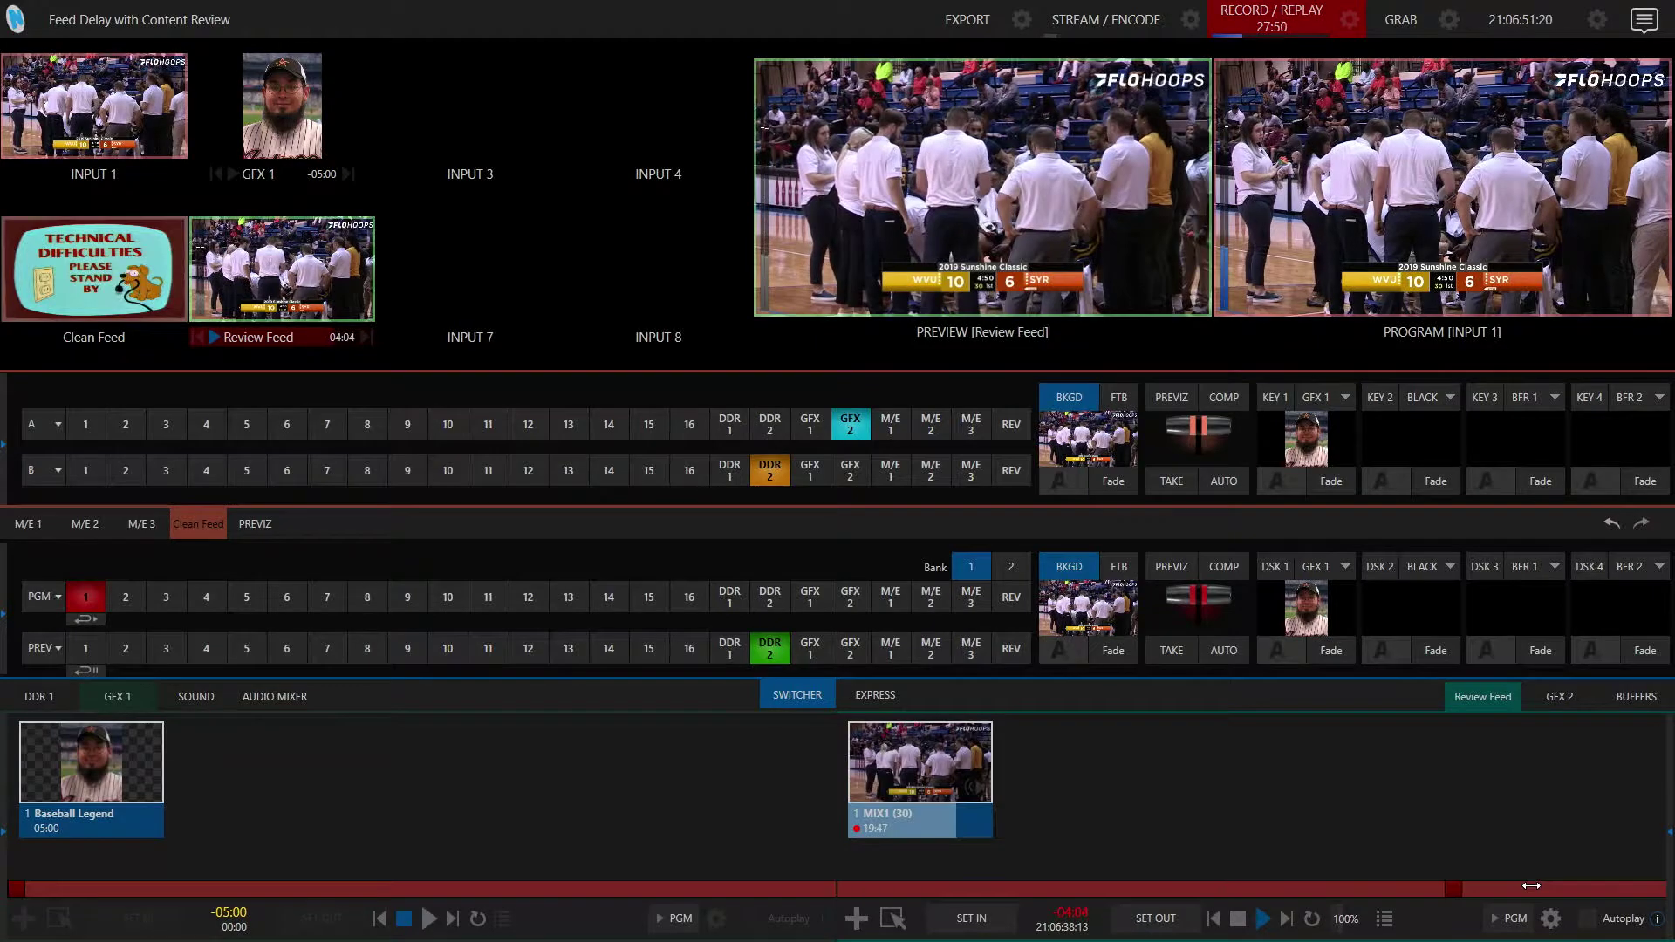
{"action": "left_click", "coordinate": [1548, 885]}
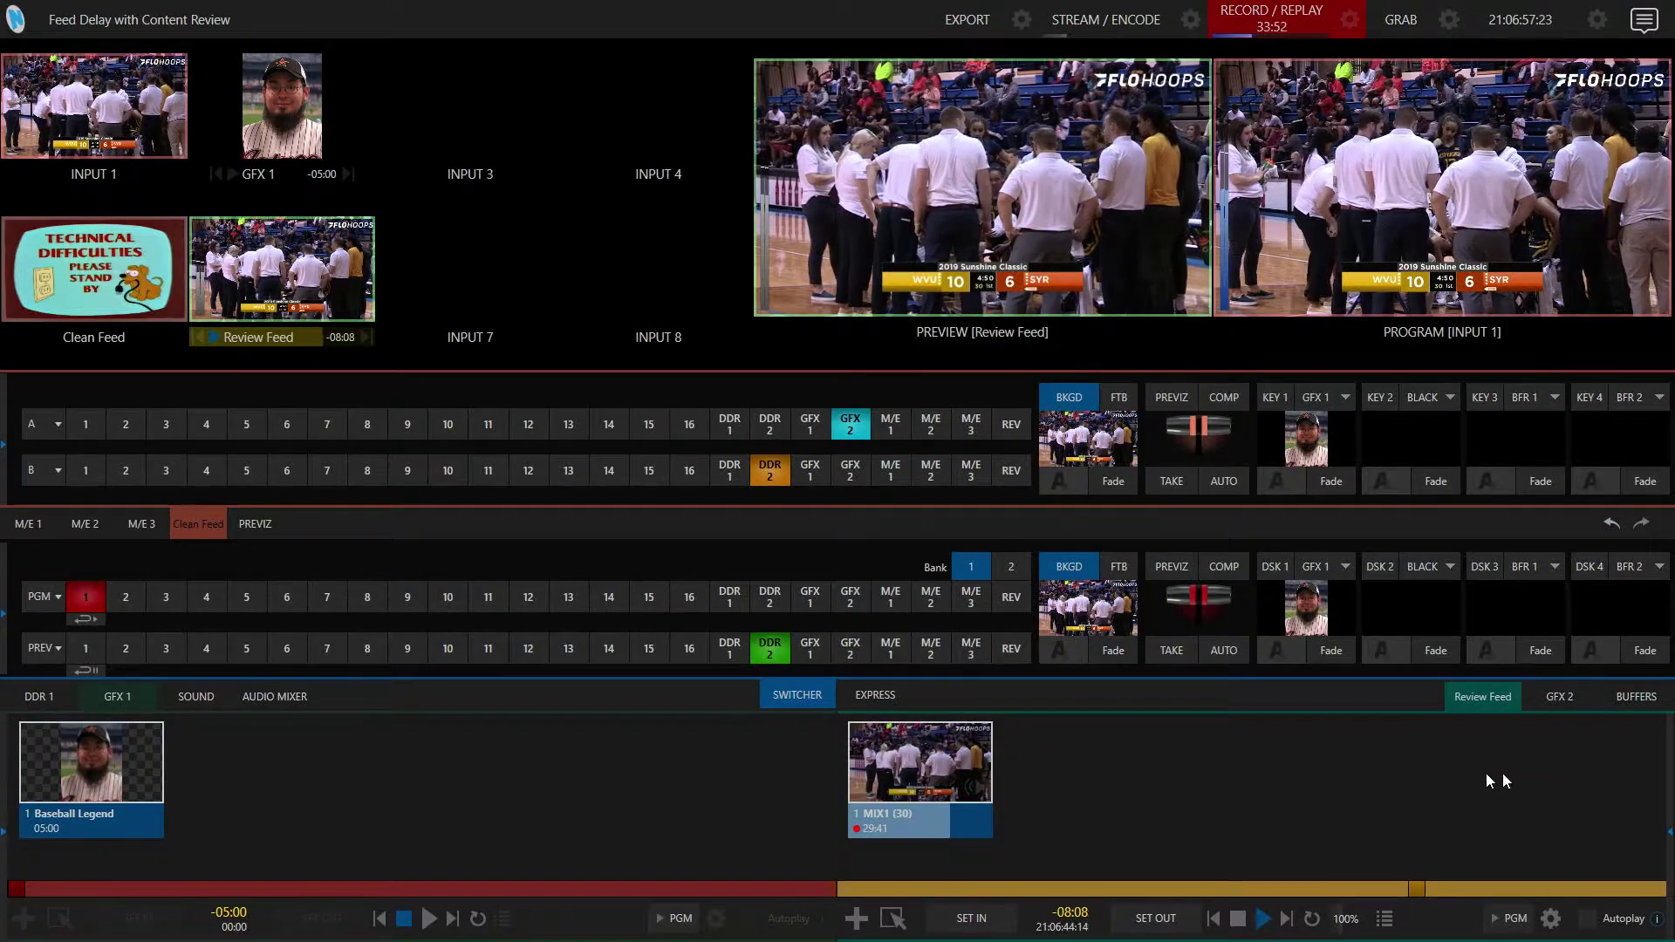
{"action": "mouse_move", "coordinate": [1631, 868]}
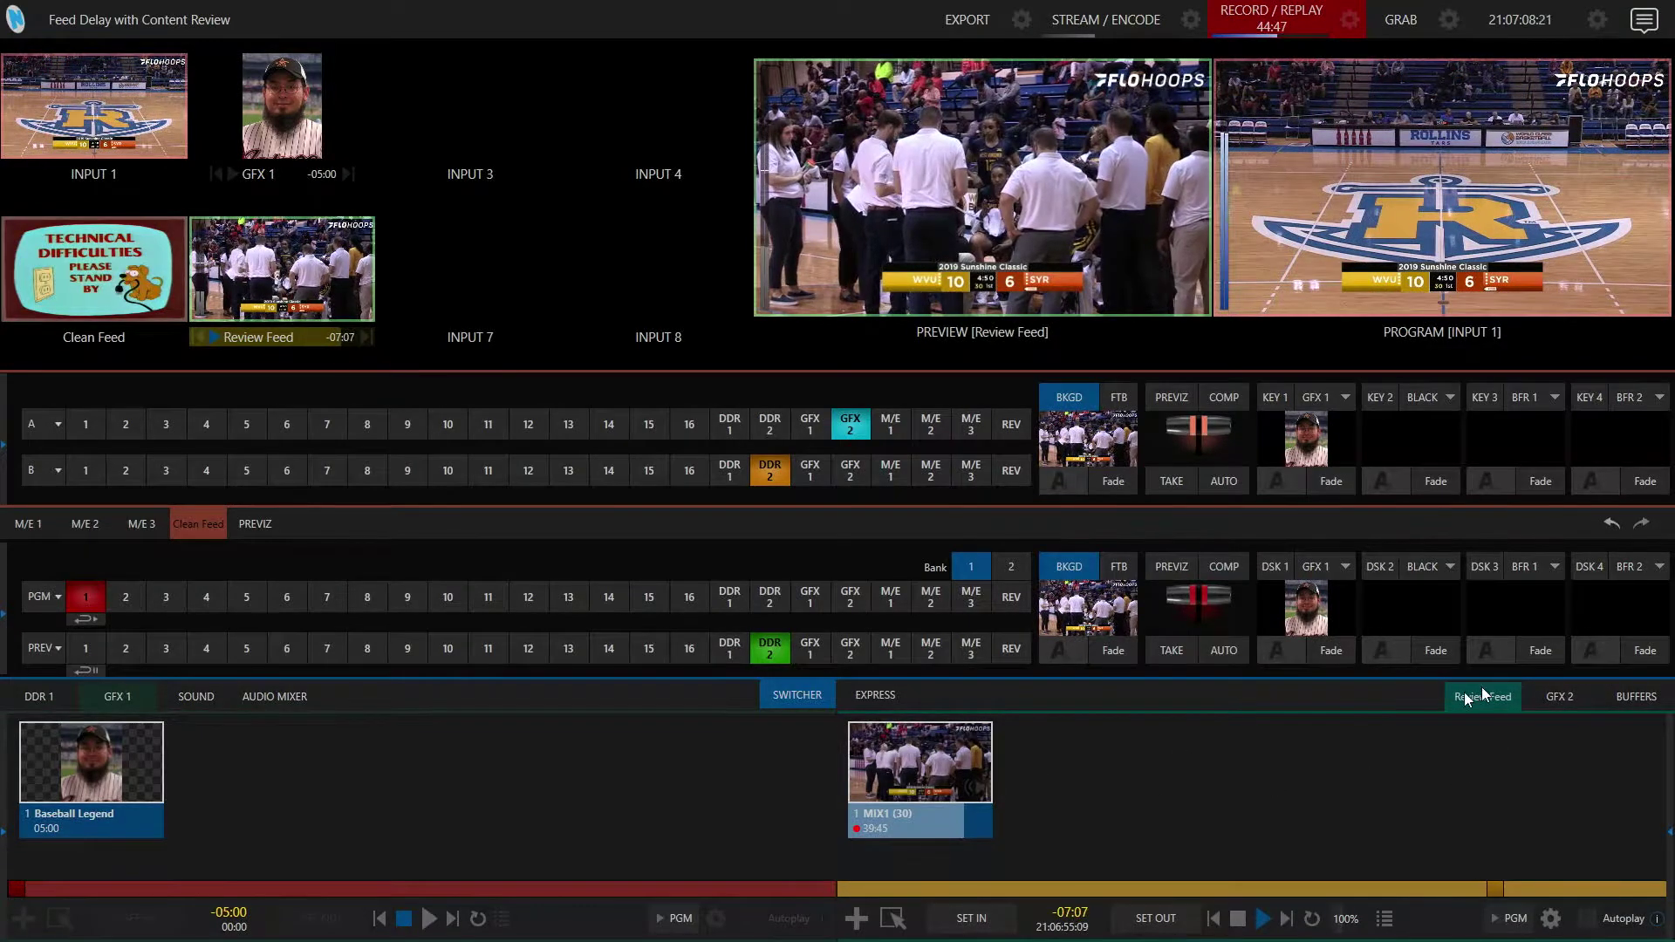
{"action": "left_click", "coordinate": [1552, 698]}
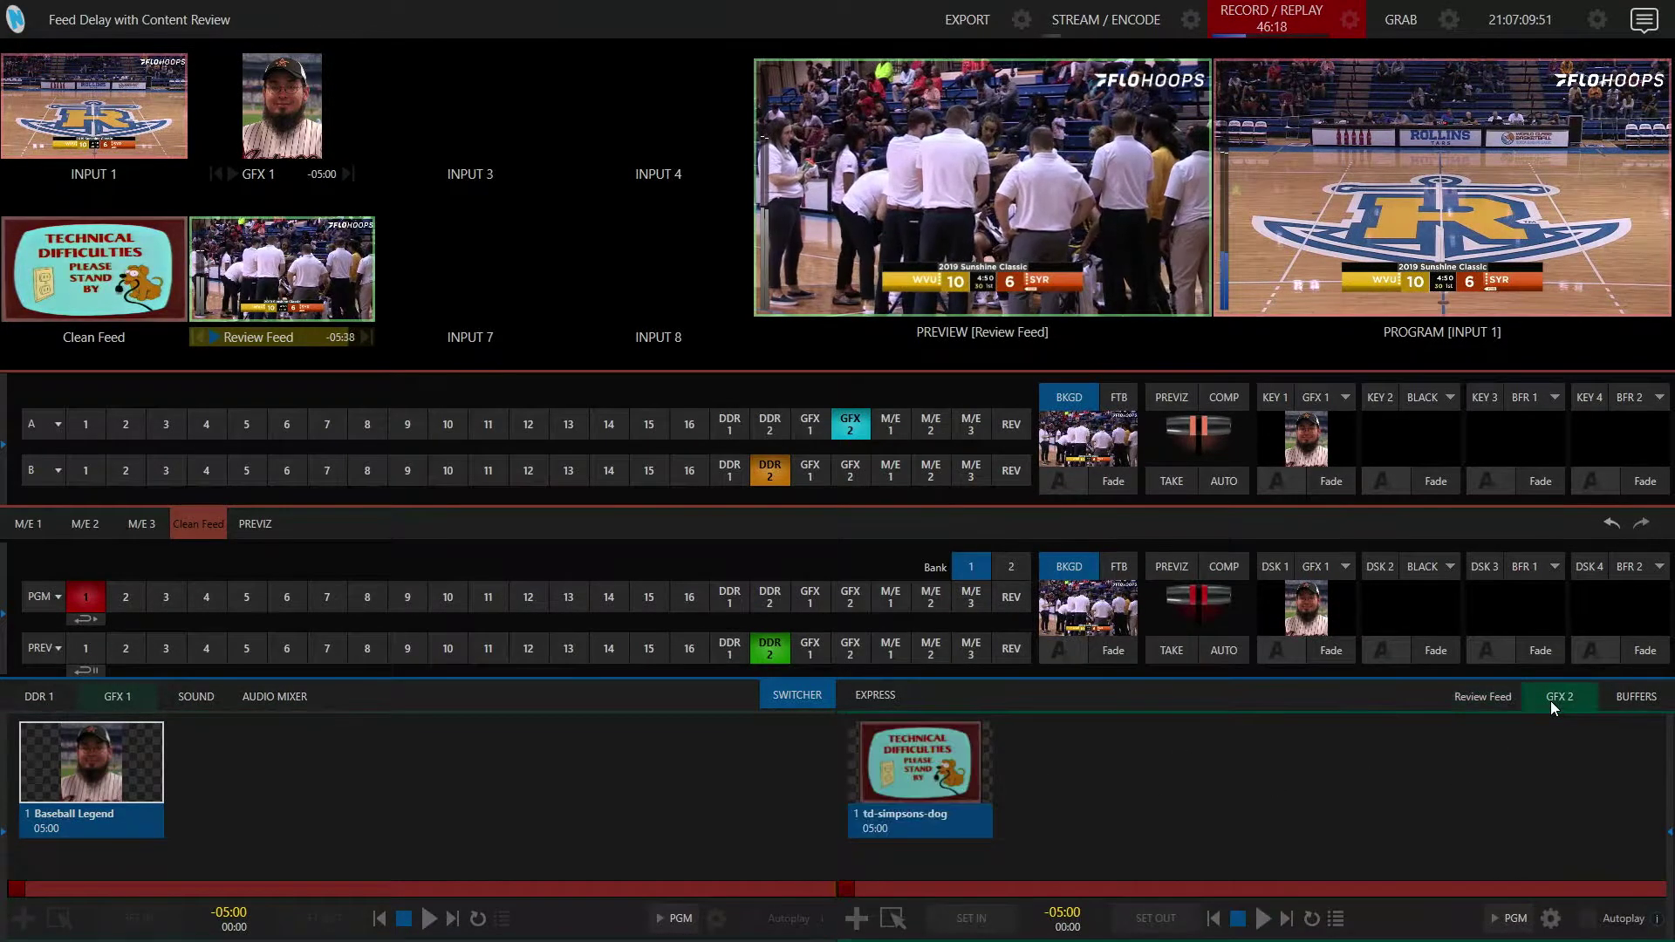
Show the Review Feed bin with the MIX1 (30) clip, then switch to the audio mixer
{"action": "left_click", "coordinate": [1483, 697]}
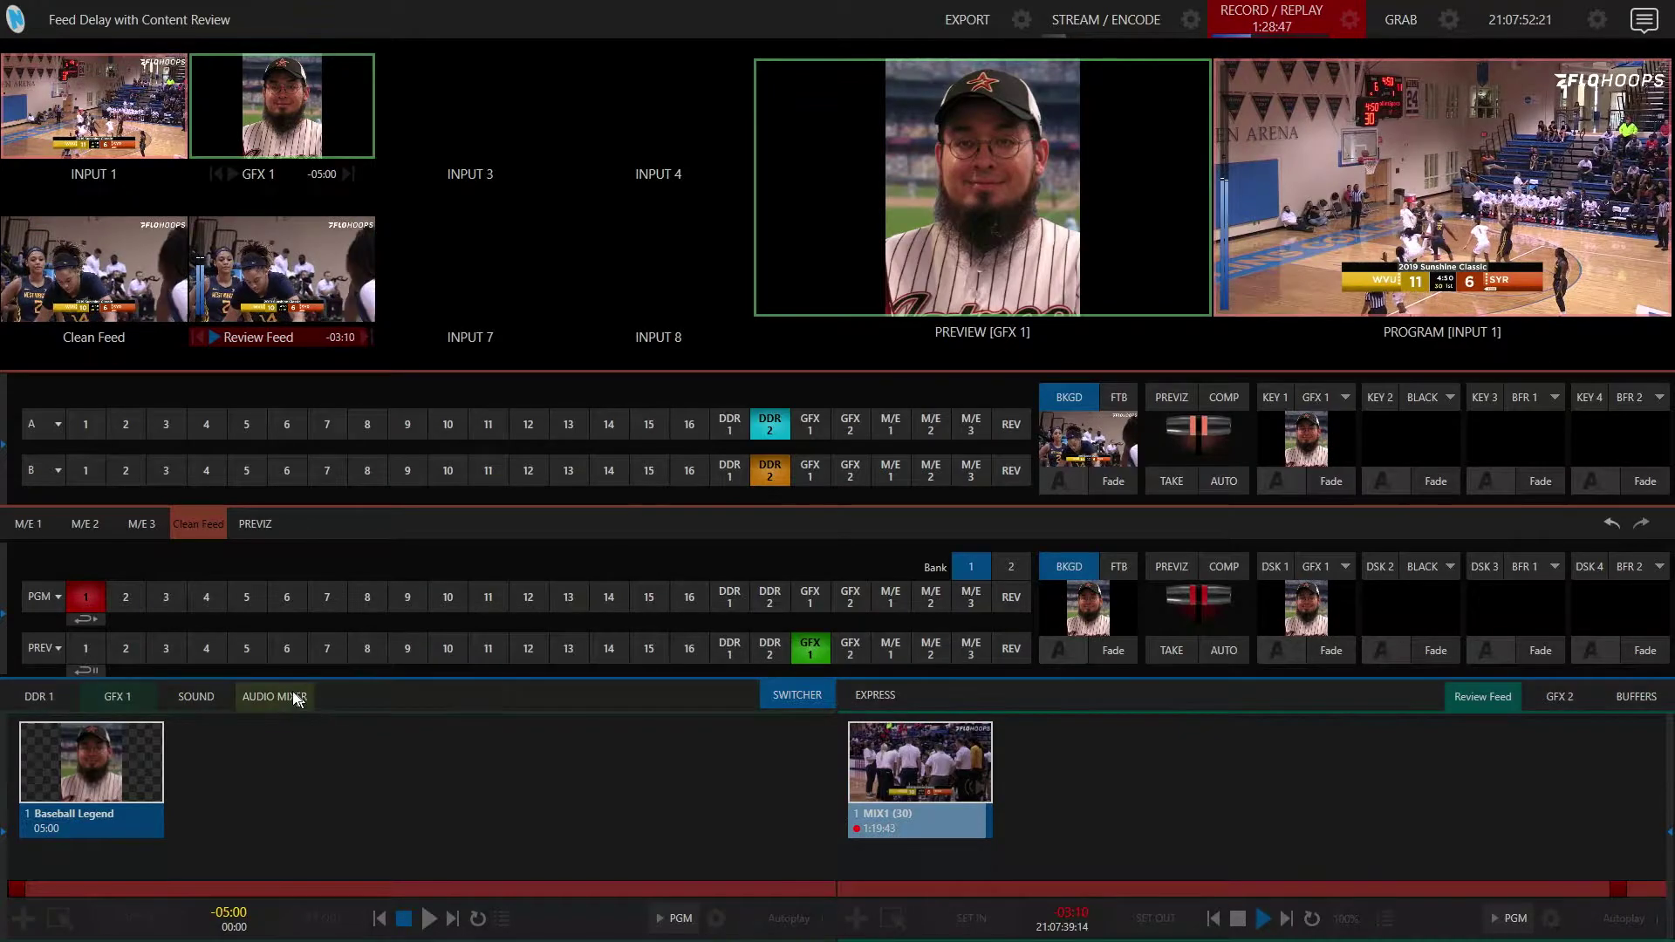
{"action": "left_click", "coordinate": [284, 696]}
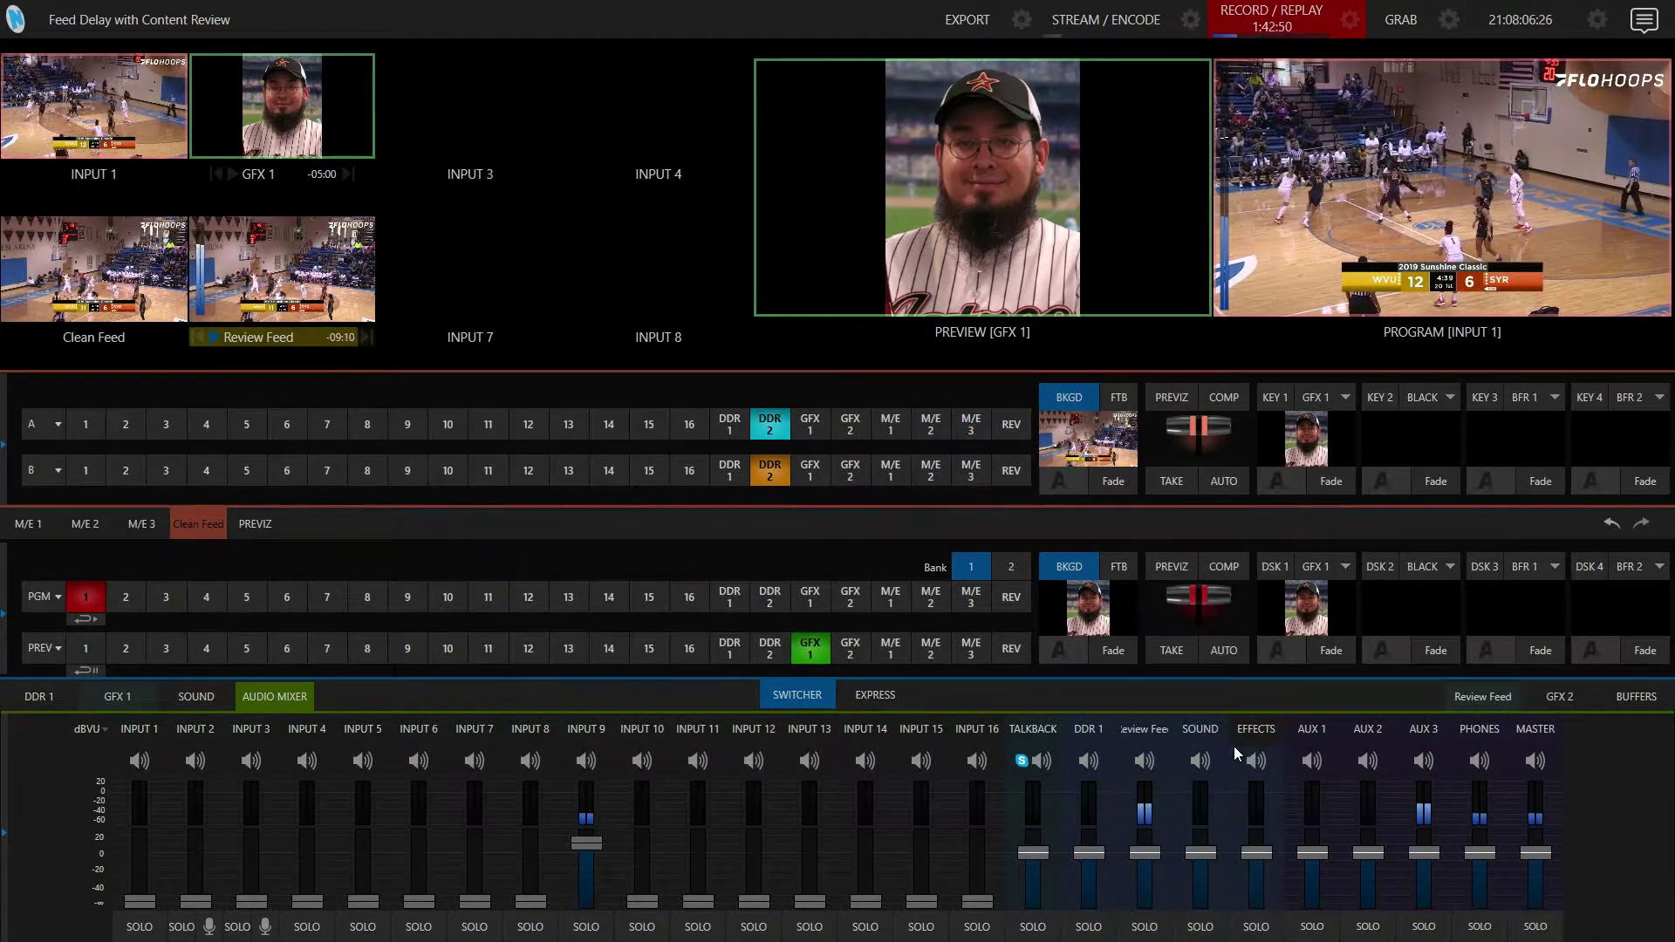
{"action": "key", "text": "Return"}
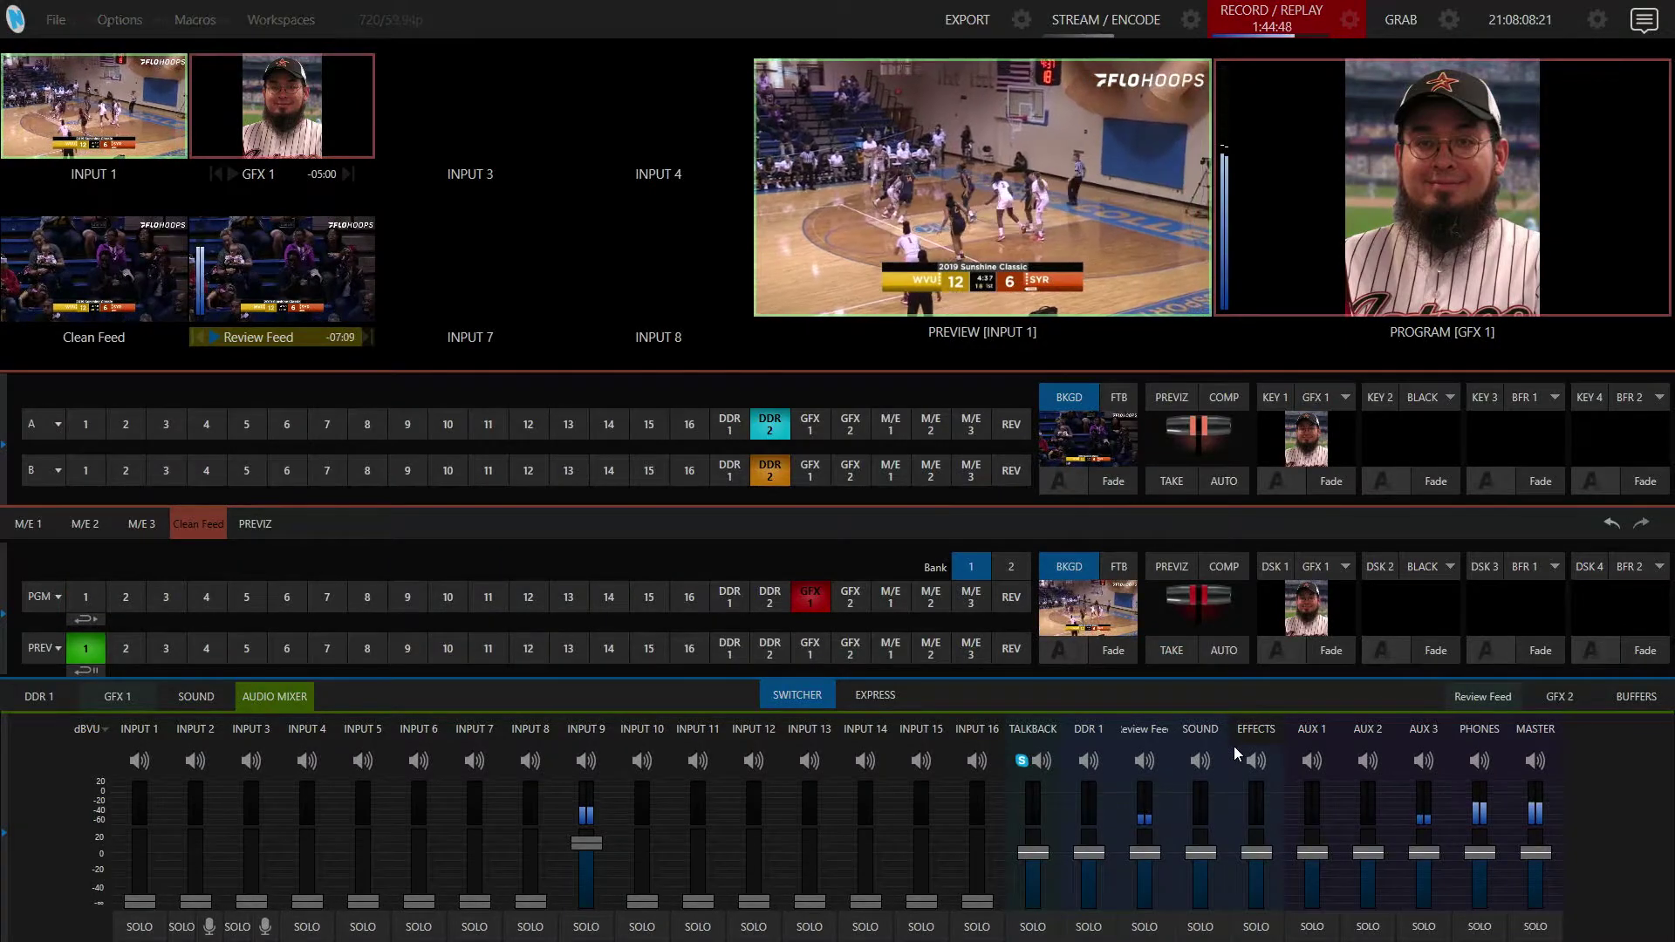
{"action": "key", "text": "Return"}
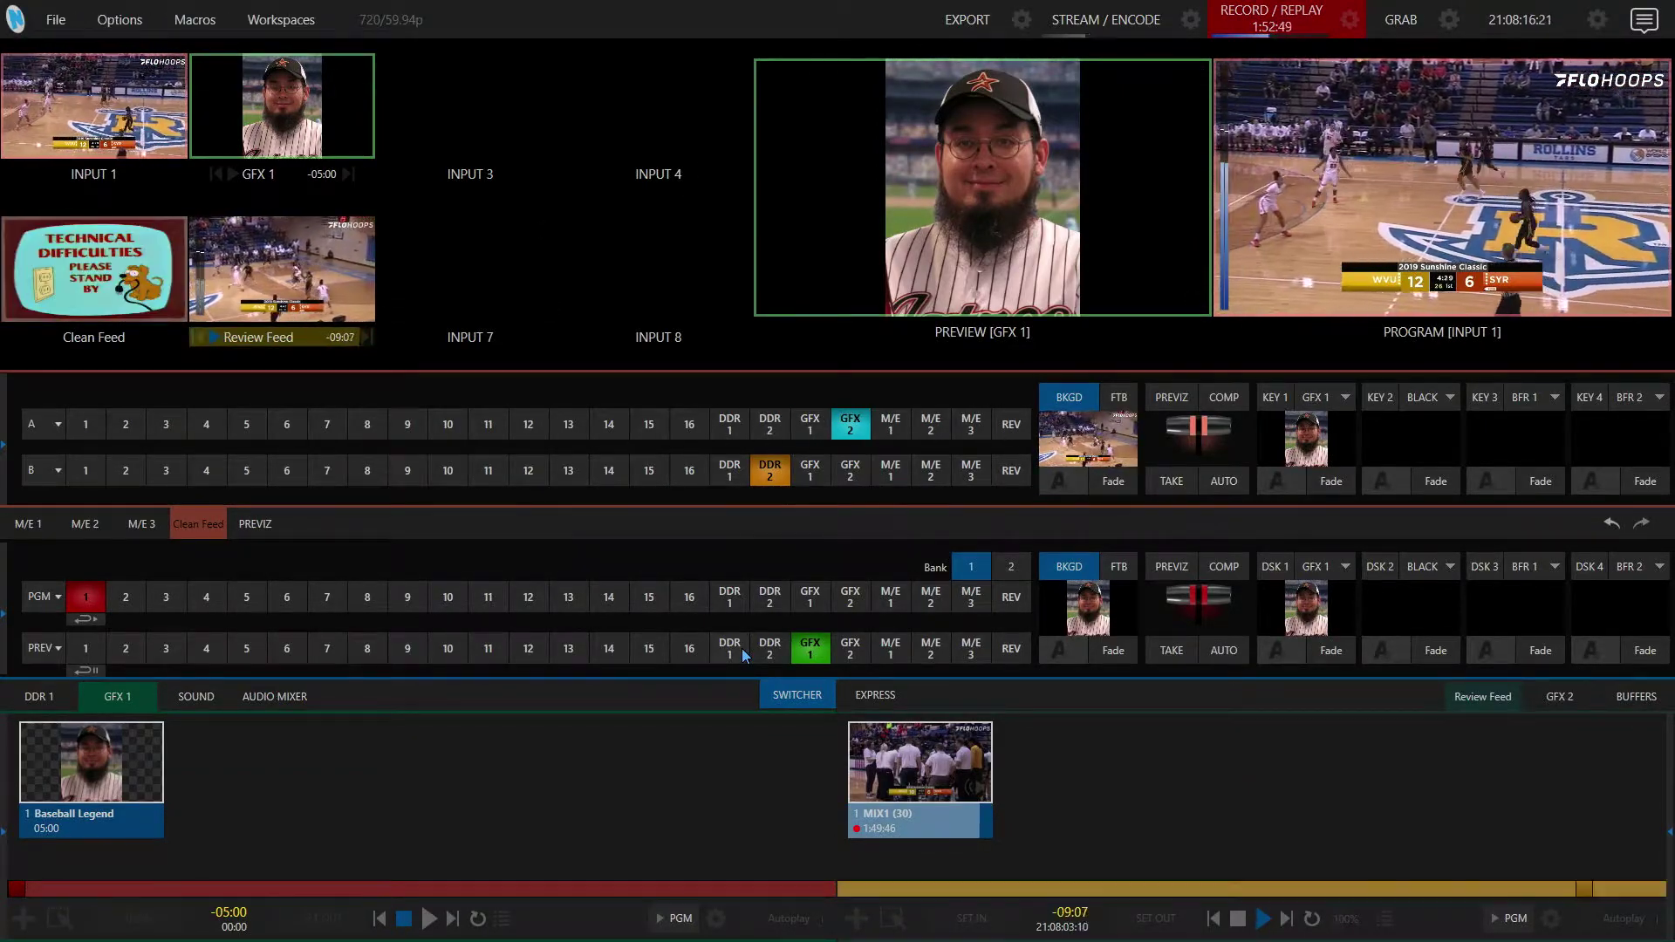
{"action": "mouse_move", "coordinate": [160, 322]}
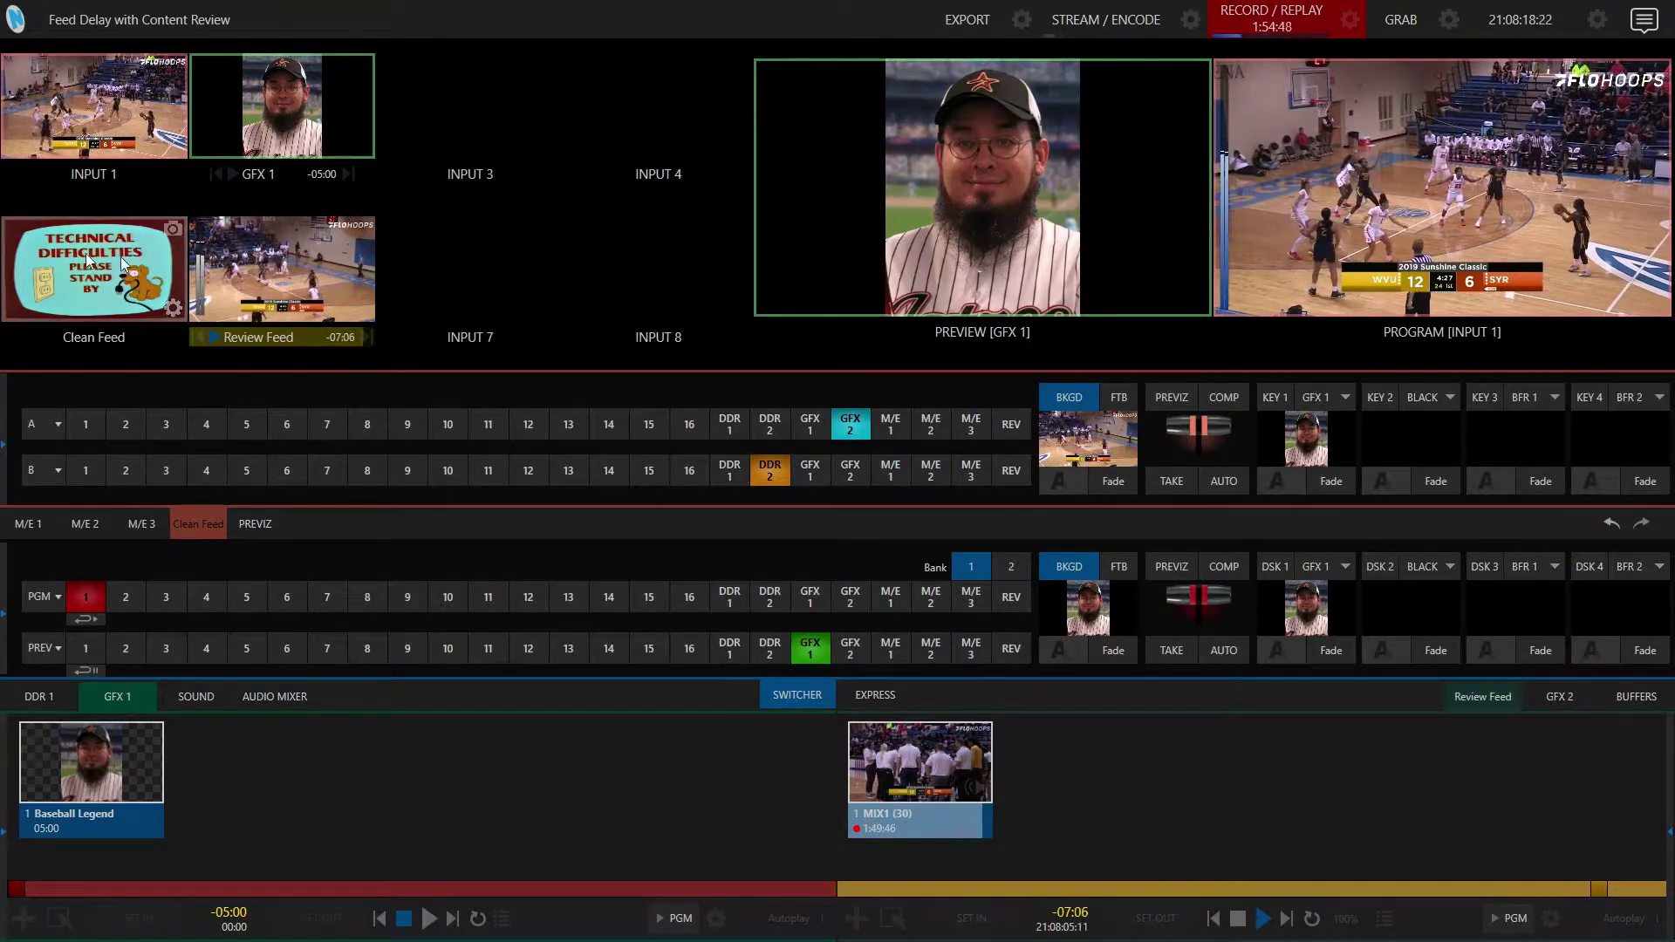
{"action": "mouse_move", "coordinate": [271, 276]}
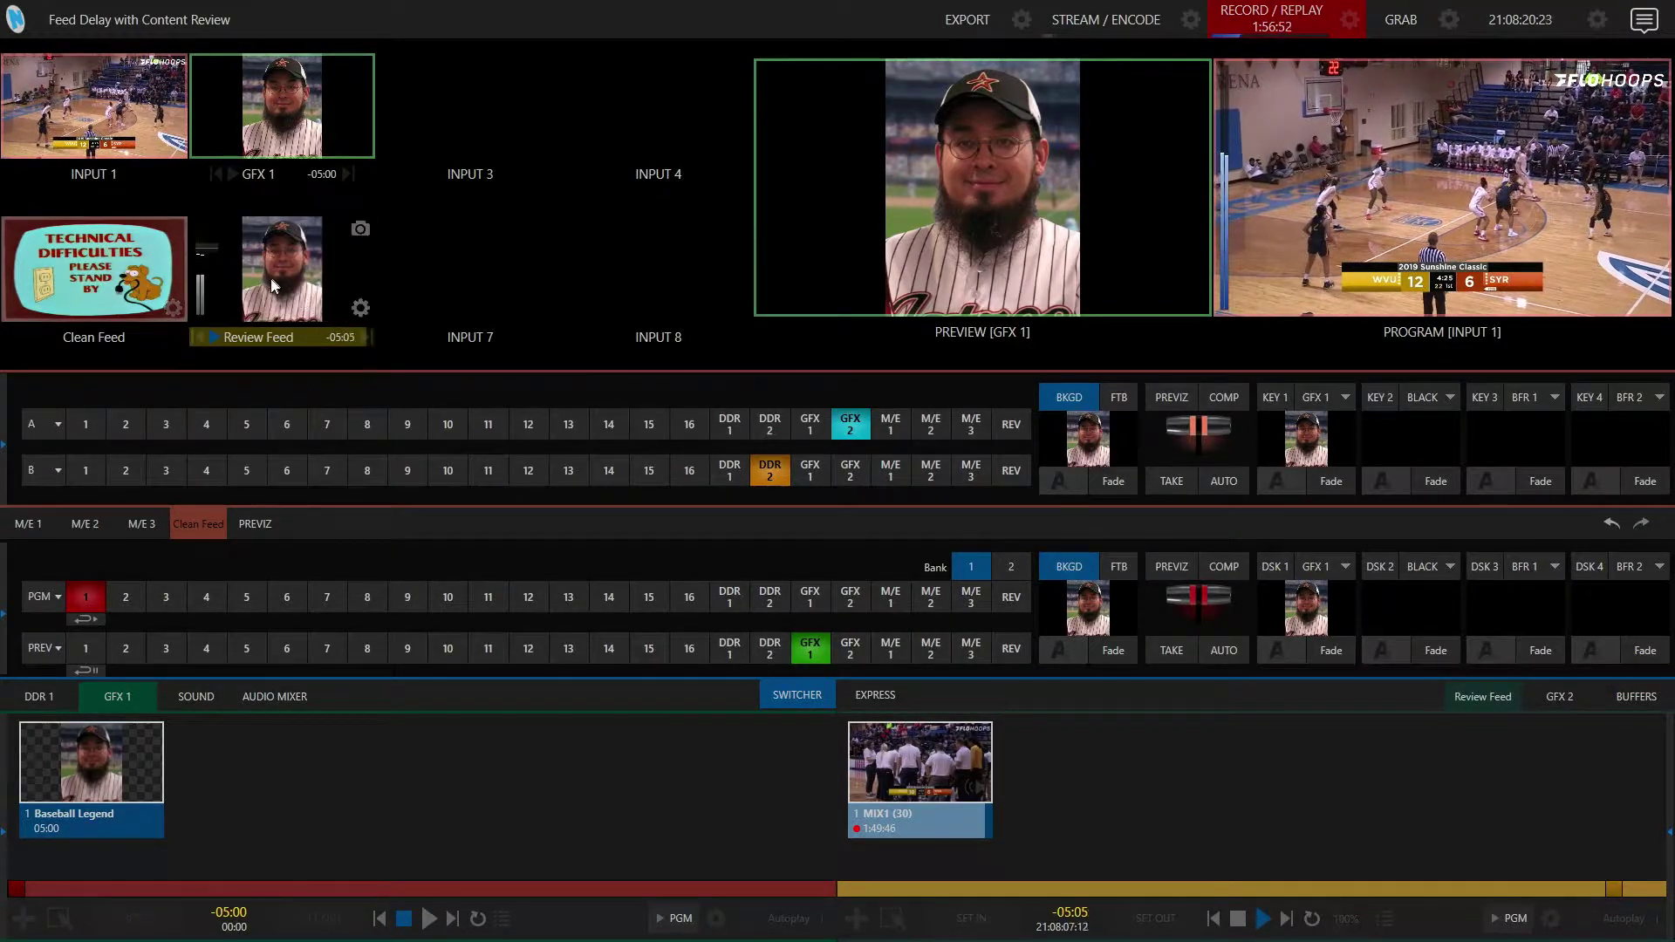
{"action": "mouse_move", "coordinate": [206, 271]}
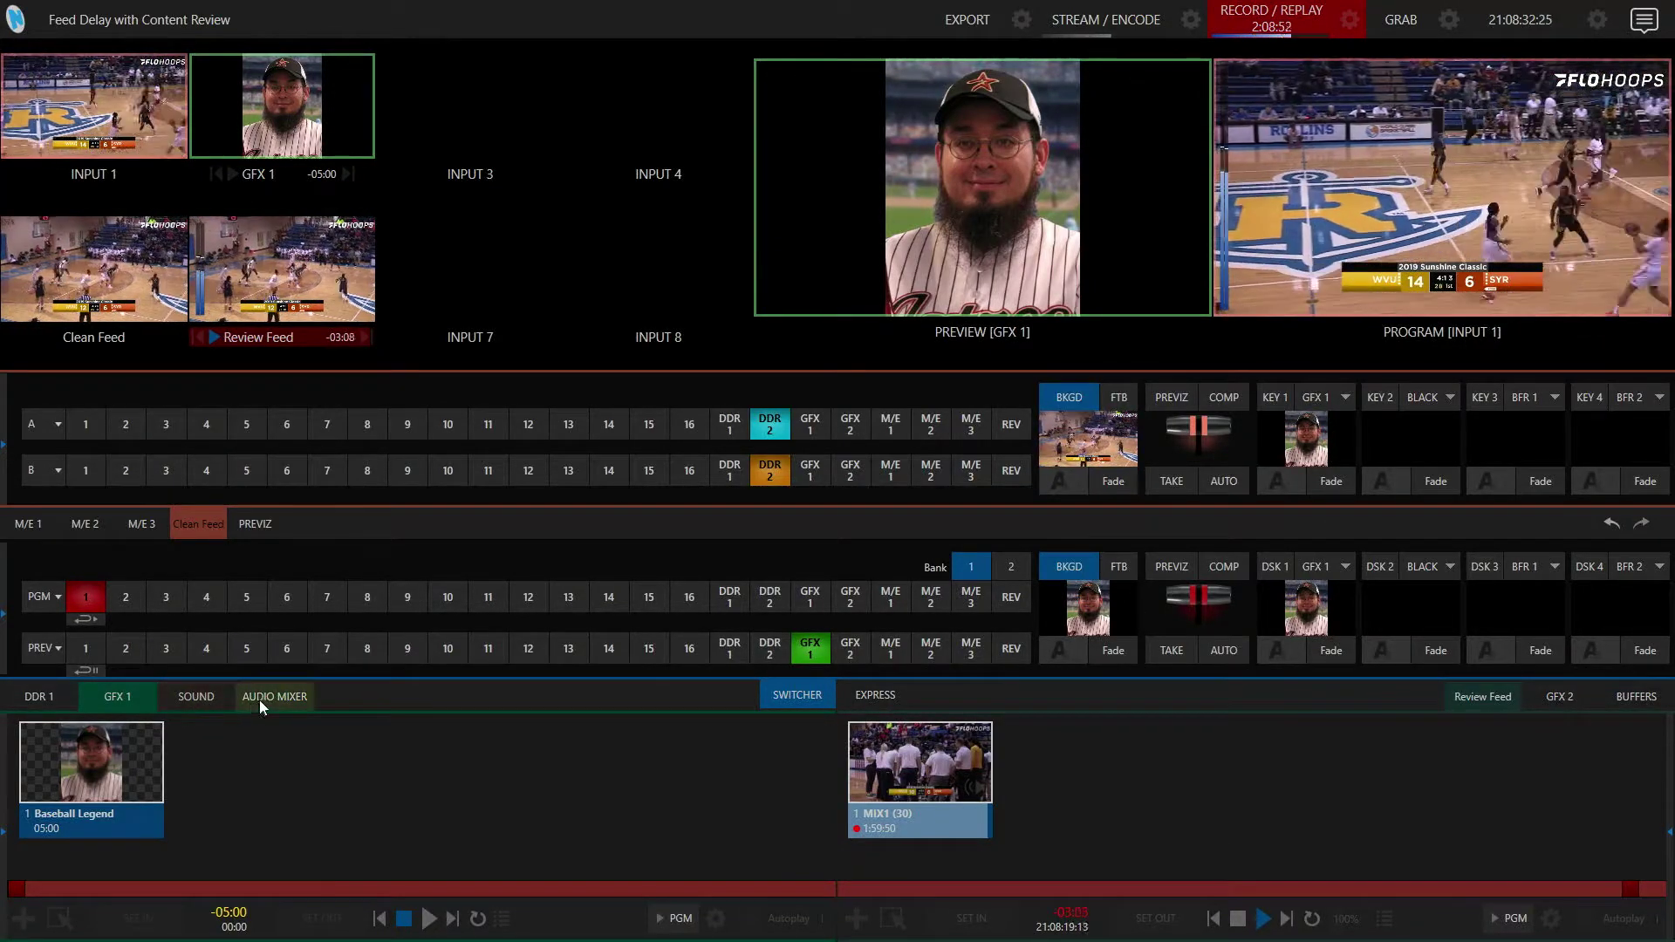
Bring the audio mixer with all channel faders, including Review Feed, back into view
{"action": "left_click", "coordinate": [284, 698]}
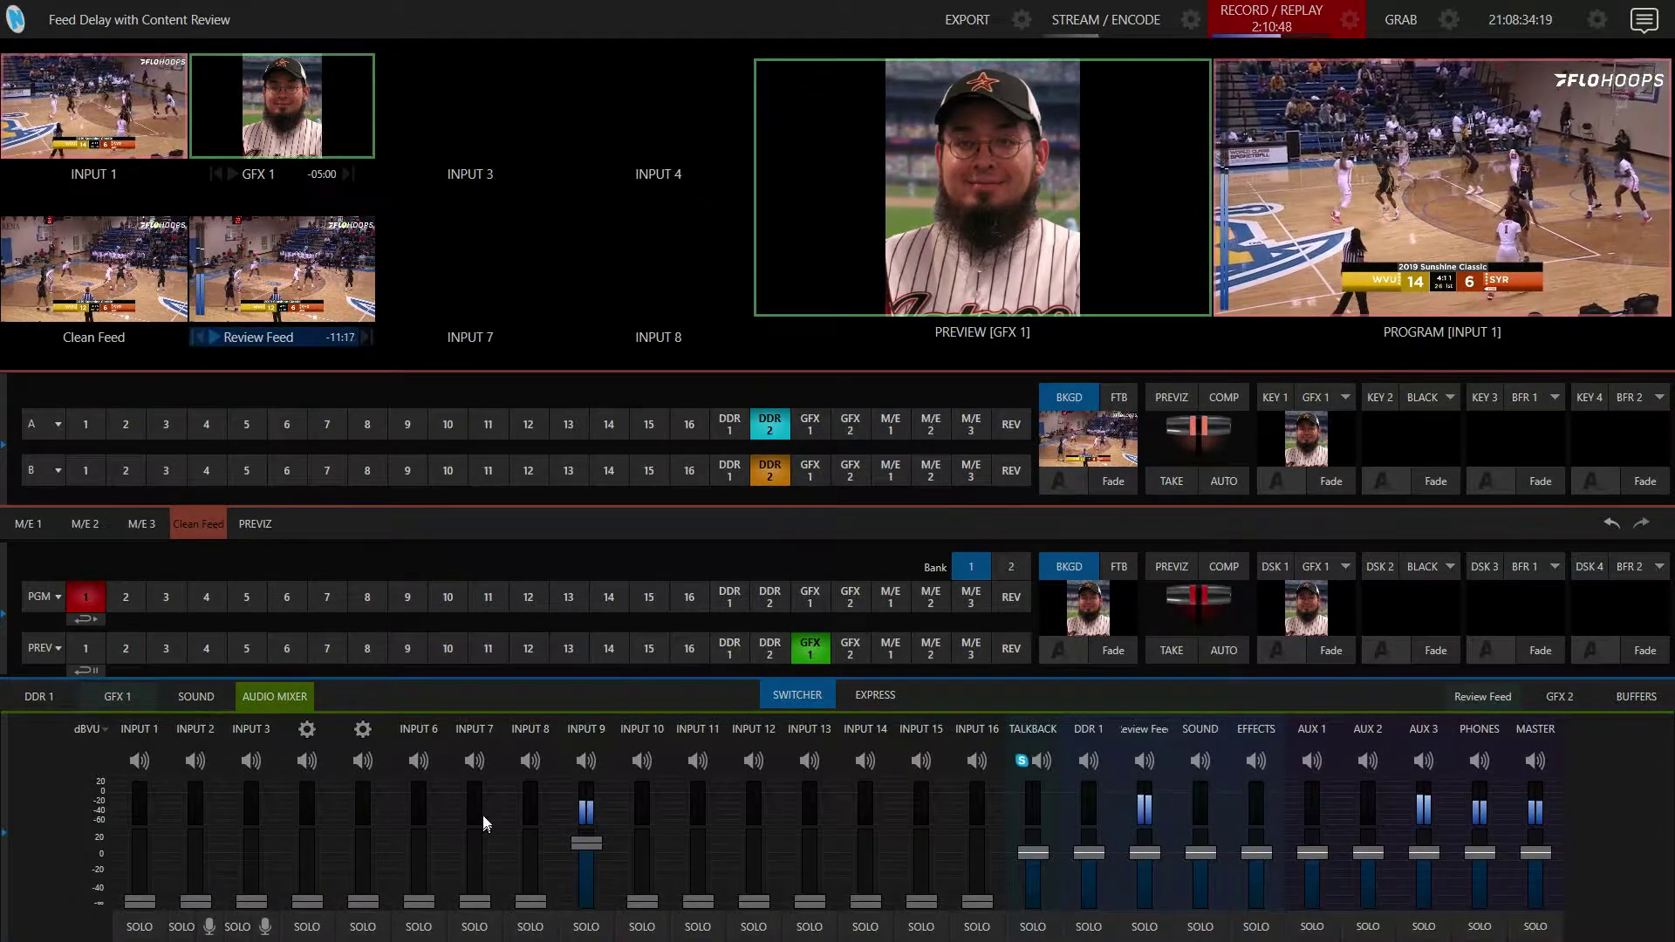